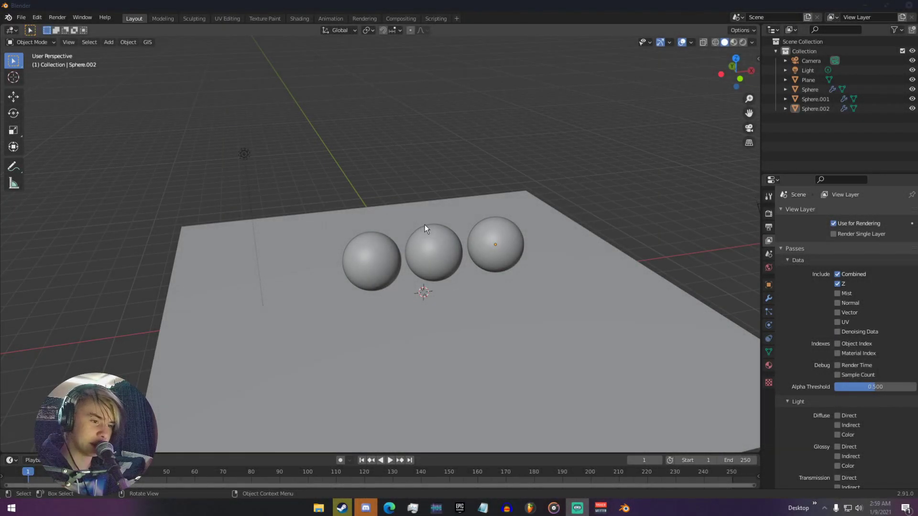
scroll(424, 225, down, 5)
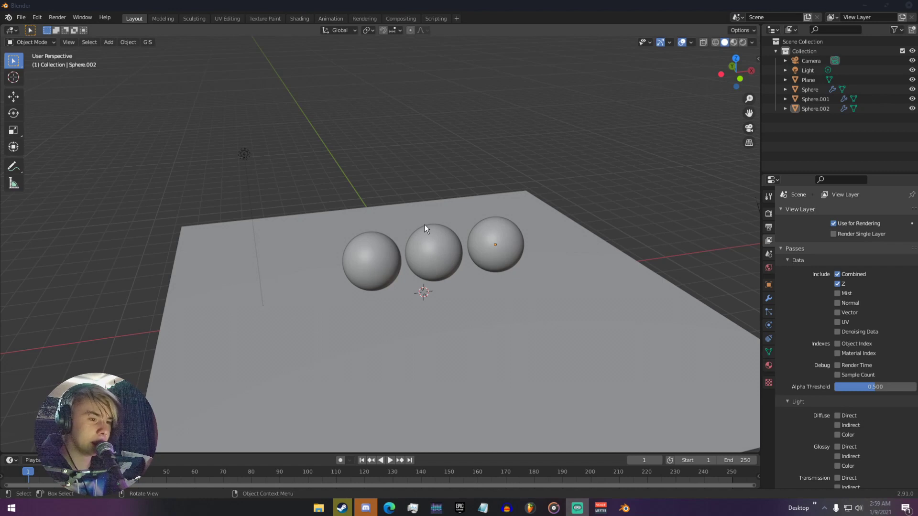
mouse_move(426, 224)
middle_down()
mouse_move(458, 235)
mouse_move(382, 222)
mouse_move(435, 237)
middle_up()
scroll(383, 223, up, 4)
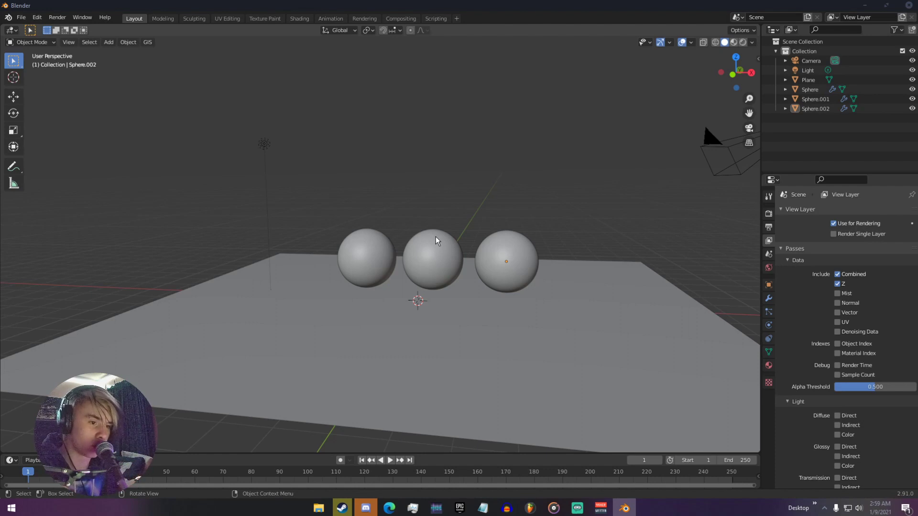
middle_drag(436, 237, 449, 236)
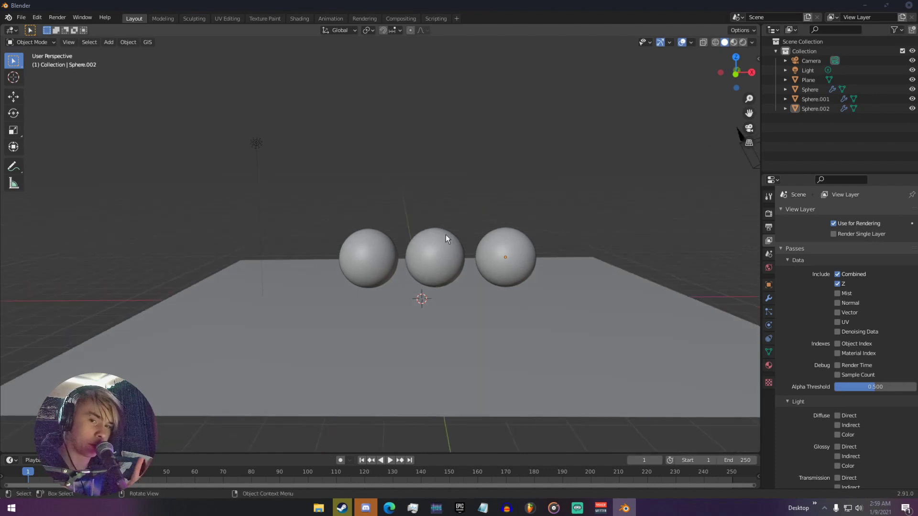
scroll(449, 231, down, 3)
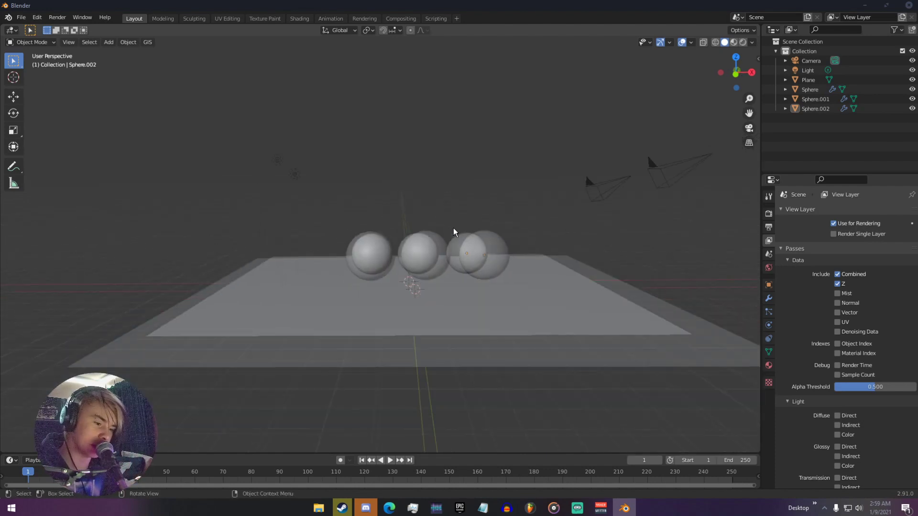
middle_drag(449, 230, 429, 228)
scroll(462, 247, up, 2)
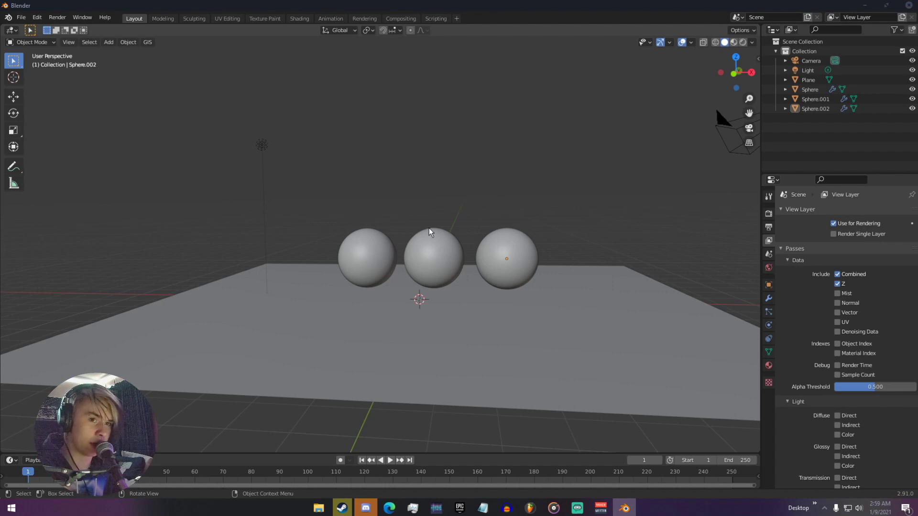
middle_drag(405, 279, 418, 287)
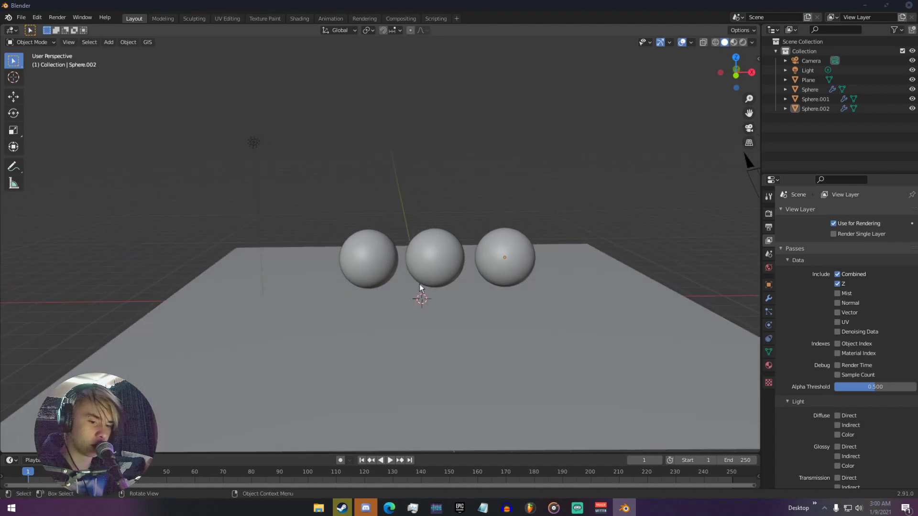
scroll(515, 202, down, 2)
scroll(516, 225, up, 4)
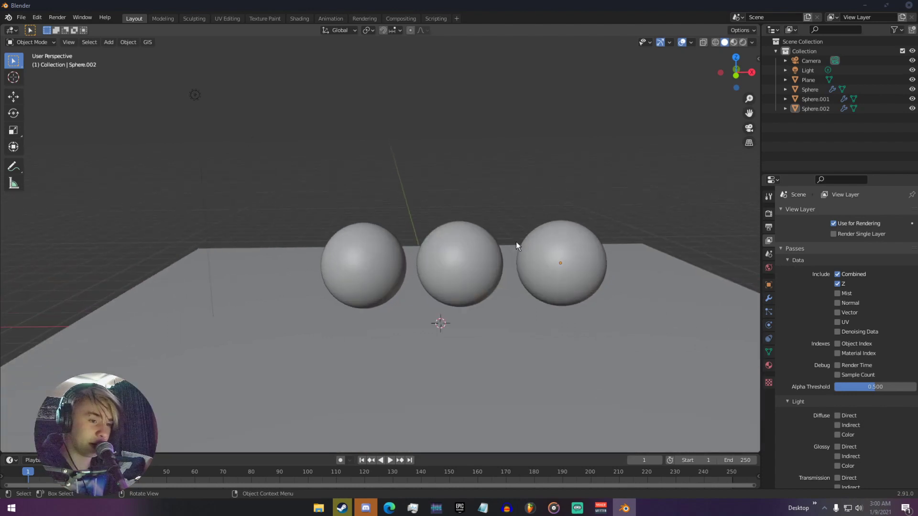
scroll(516, 217, down, 3)
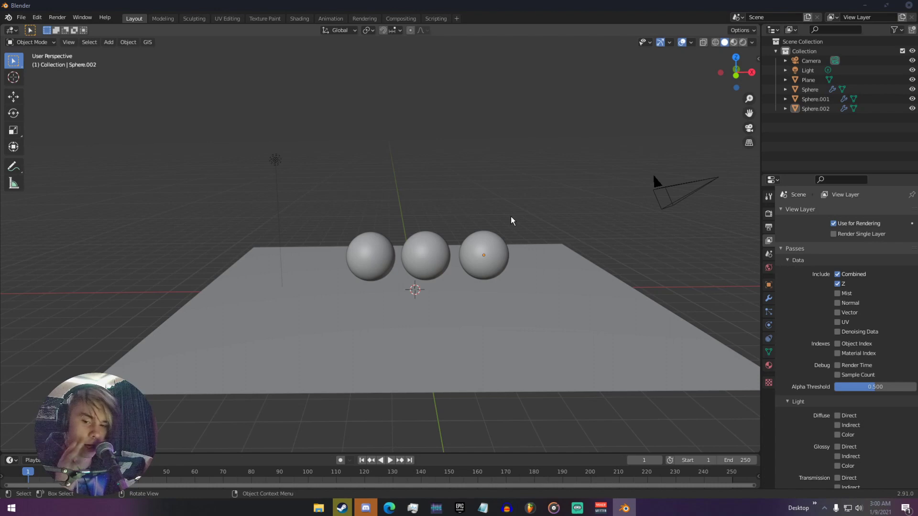
scroll(489, 219, down, 3)
middle_drag(490, 218, 471, 214)
scroll(486, 223, up, 5)
scroll(501, 218, down, 2)
scroll(441, 213, up, 4)
scroll(473, 223, down, 2)
scroll(475, 224, up, 3)
scroll(547, 254, down, 3)
scroll(494, 226, up, 2)
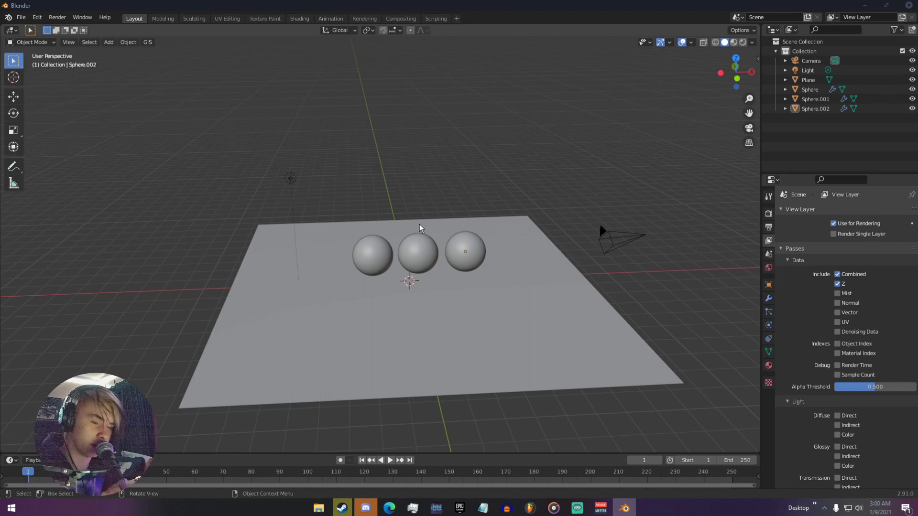
Switch the viewport to rendered shading to preview the three spheres on the plane
middle_drag(420, 227, 444, 213)
scroll(488, 235, up, 5)
scroll(438, 244, down, 3)
key(z)
click(446, 168)
Frame the red, black and glass spheres from a low front angle and align the camera to that view
middle_drag(447, 168, 392, 76)
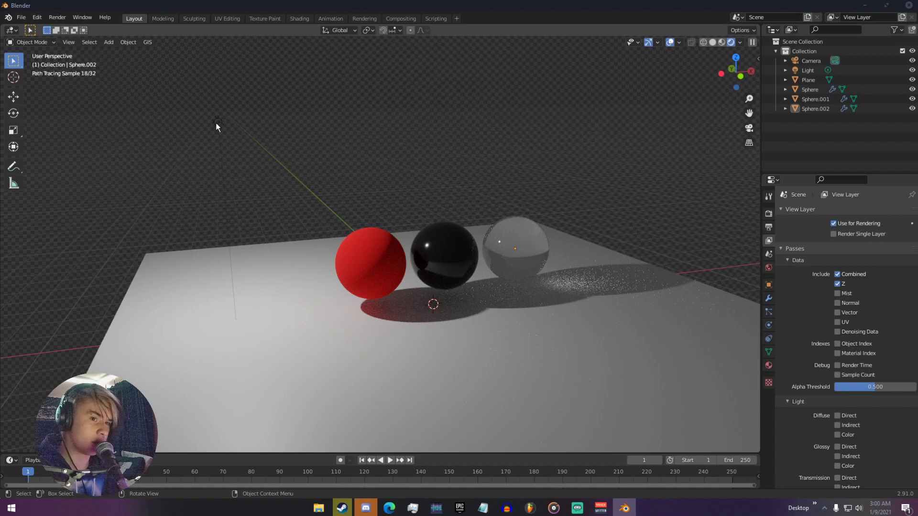
scroll(363, 265, up, 3)
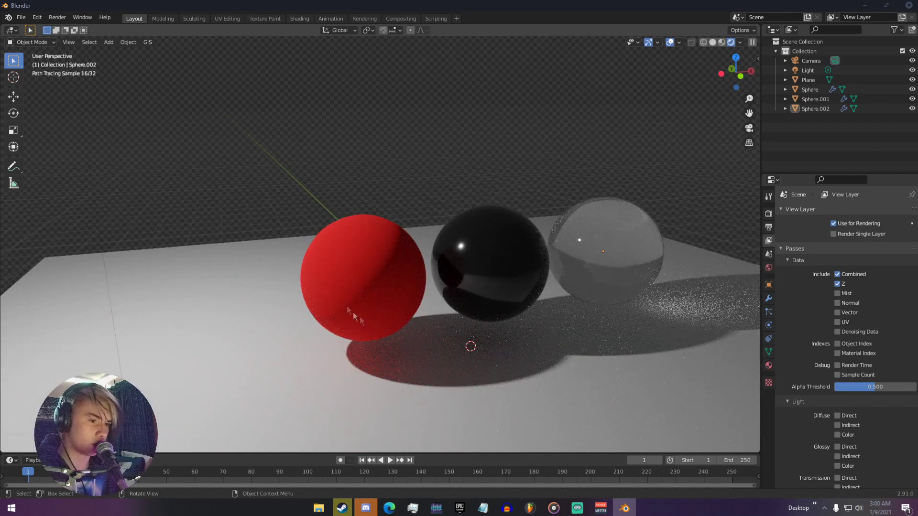
mouse_move(402, 287)
middle_down()
mouse_move(470, 254)
mouse_move(407, 250)
middle_up()
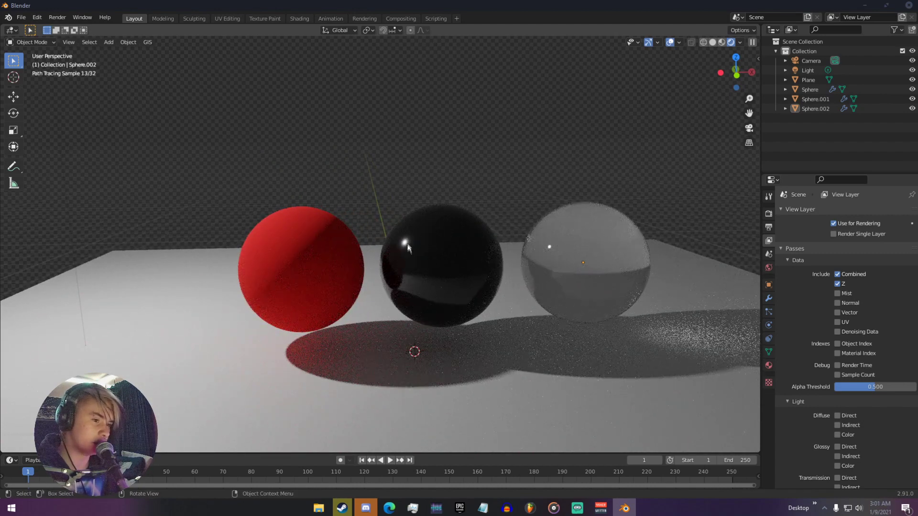
middle_drag(526, 309, 517, 239)
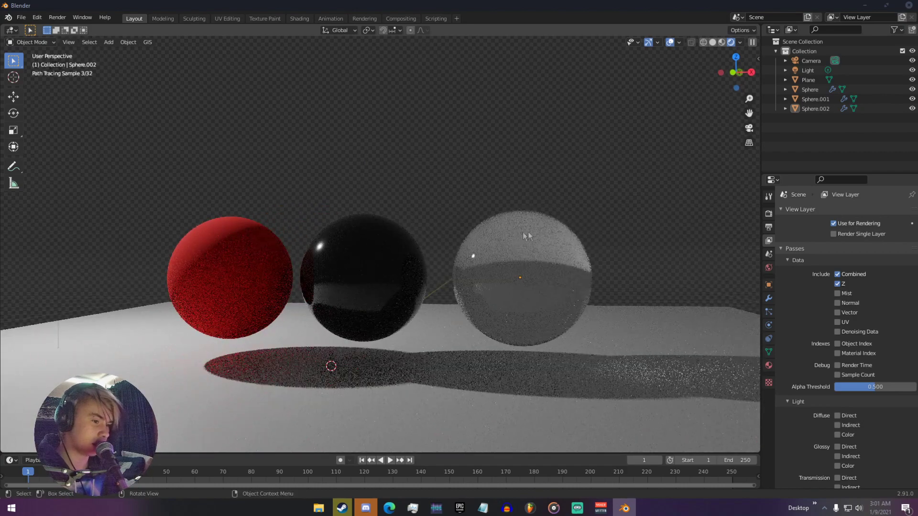
scroll(526, 277, down, 3)
middle_drag(519, 278, 467, 368)
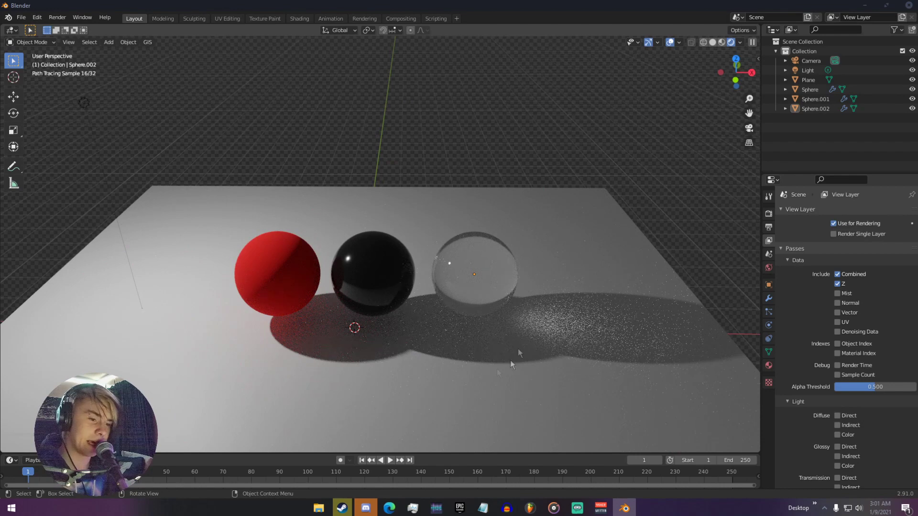
middle_drag(398, 328, 437, 272)
scroll(430, 311, up, 2)
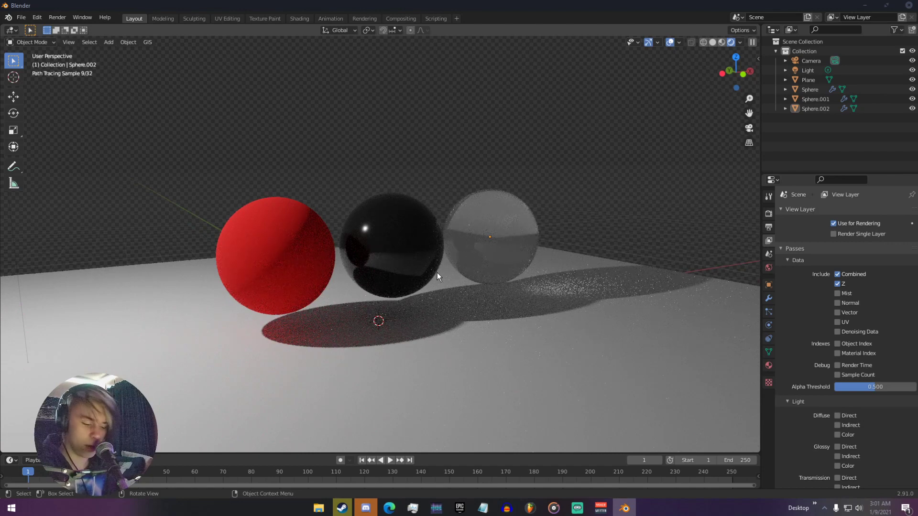
key(KP_0)
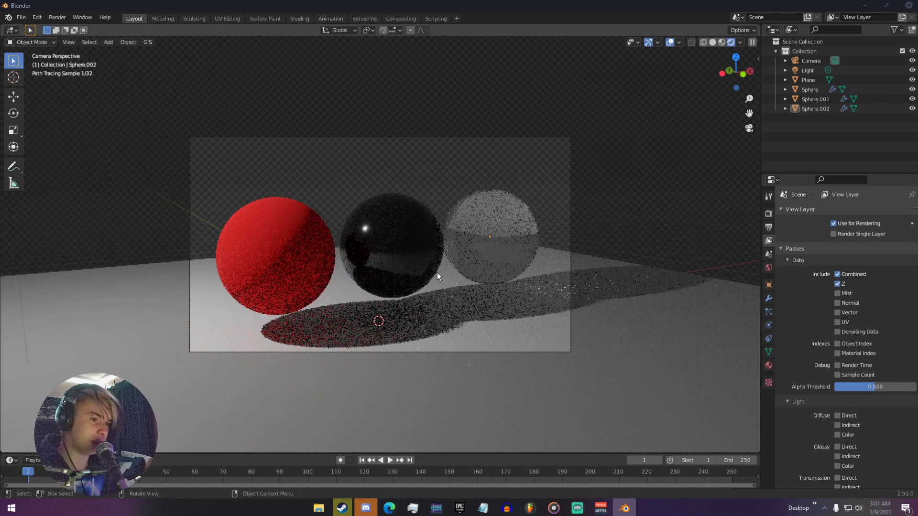
Set the camera's focal length to 37 mm so all three spheres fit inside the frame
click(812, 61)
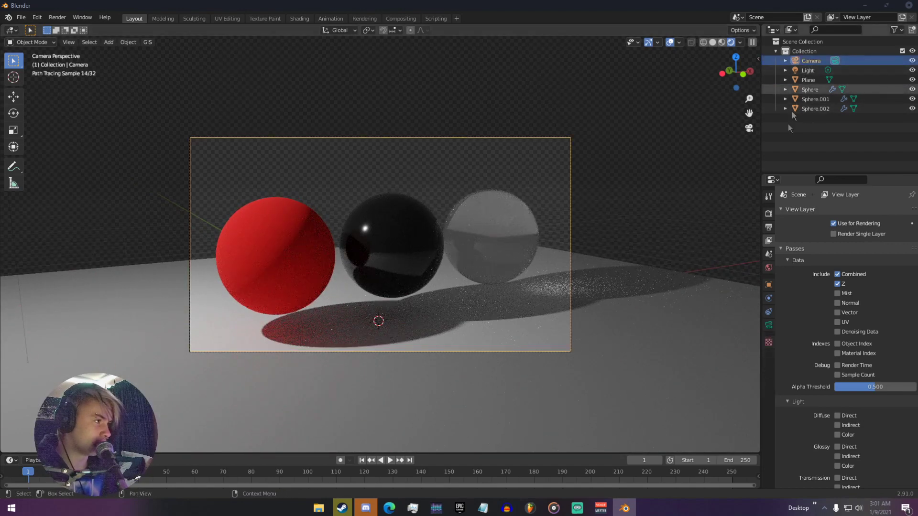
click(769, 325)
drag(868, 256, 847, 256)
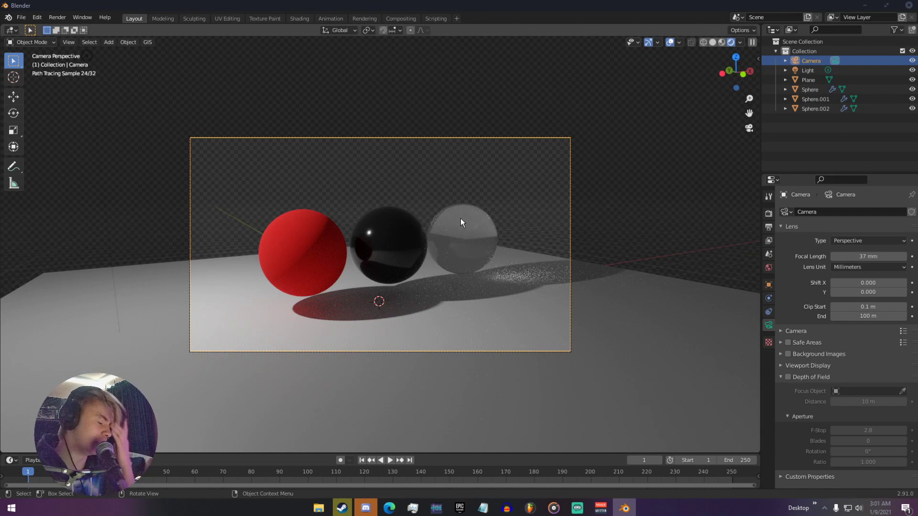
Examine the Data and Light render pass options in the view layer settings
click(769, 240)
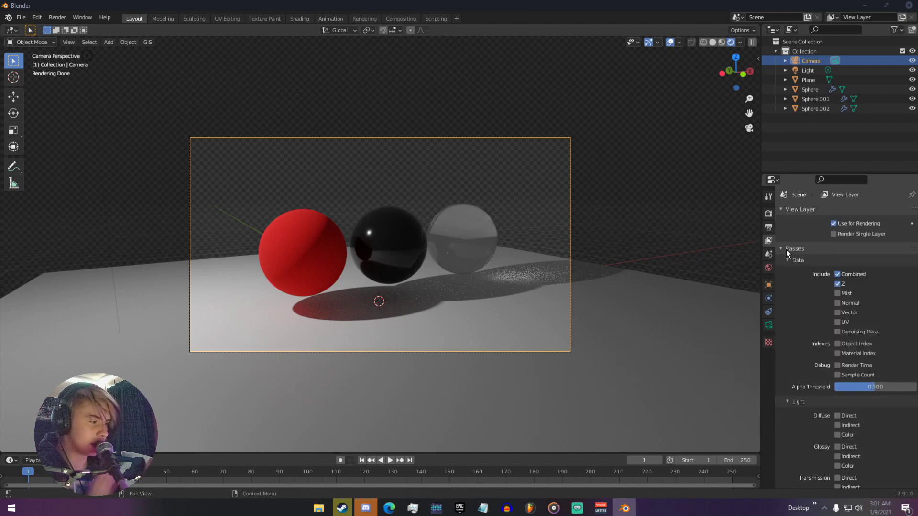
click(785, 249)
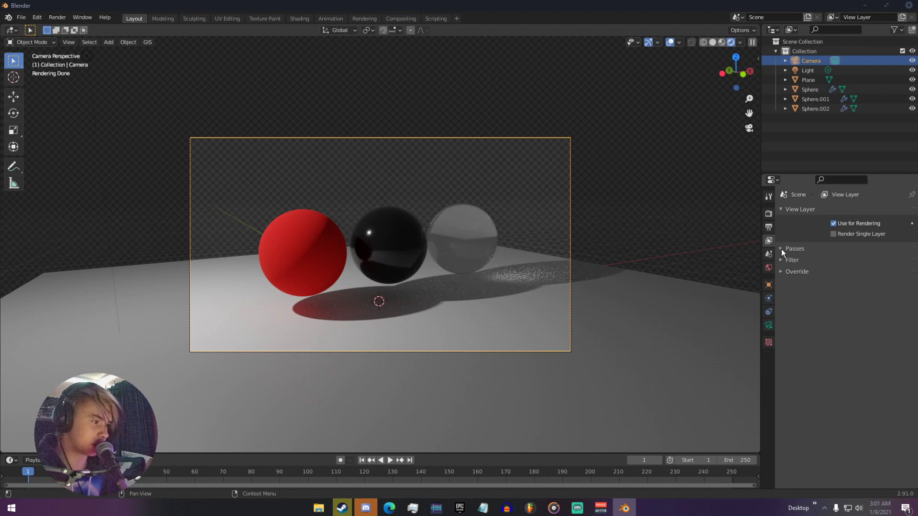
click(782, 249)
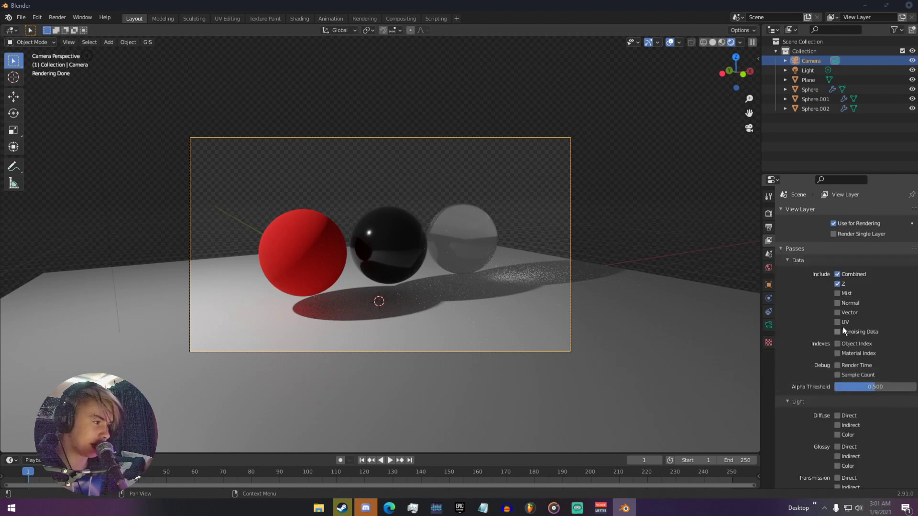
scroll(842, 326, down, 1)
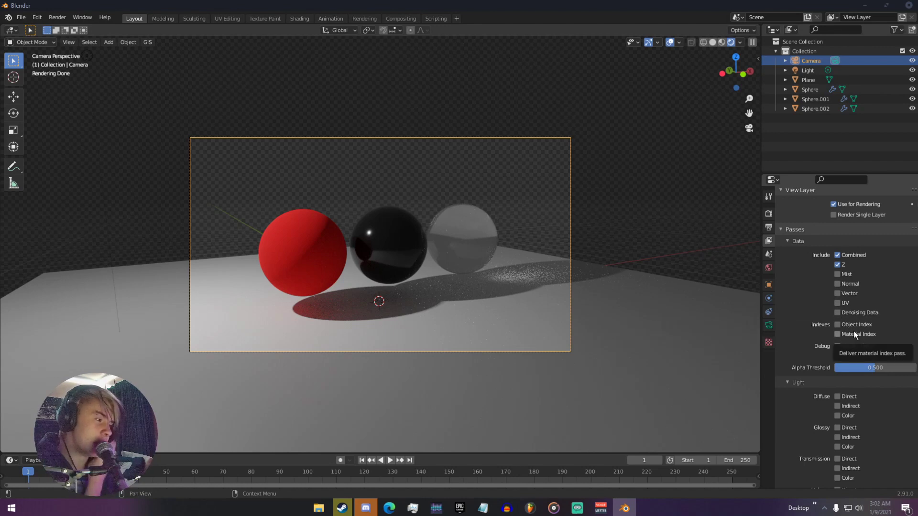
scroll(851, 325, down, 2)
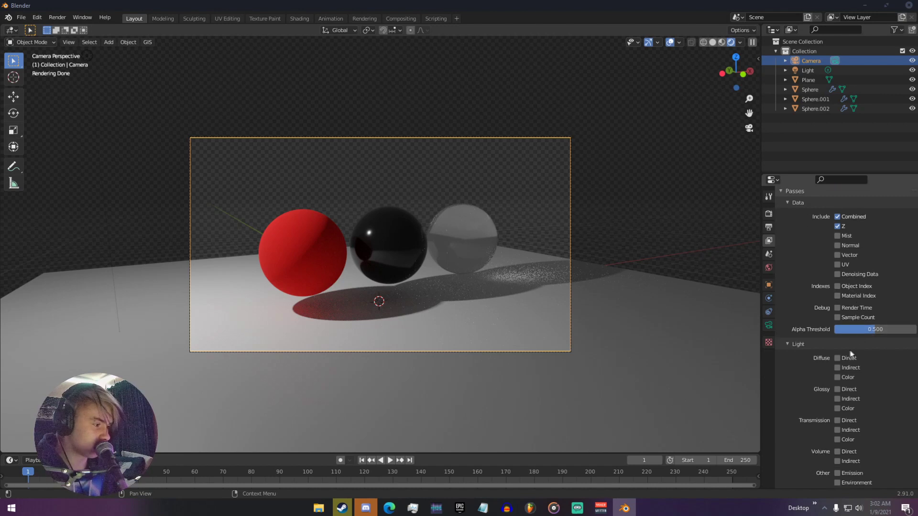
scroll(845, 368, down, 2)
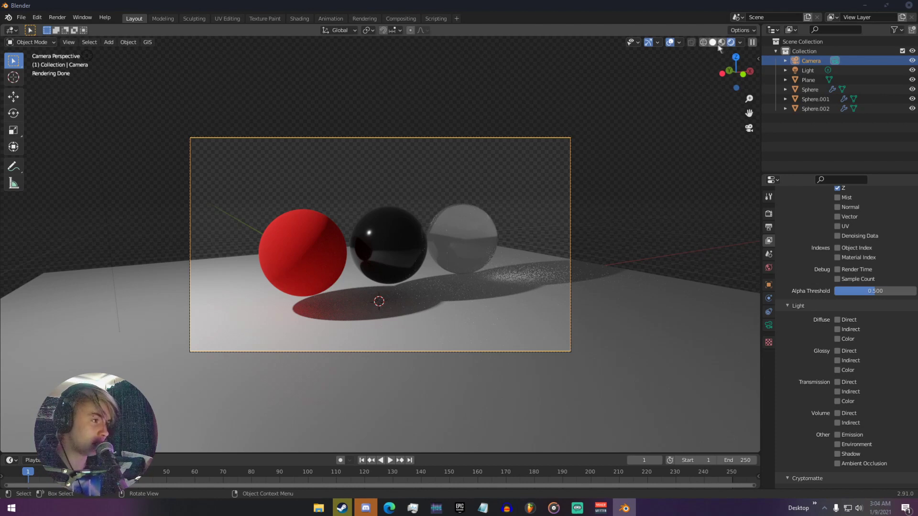
Display the Diffuse Direct render pass in the viewport
click(740, 42)
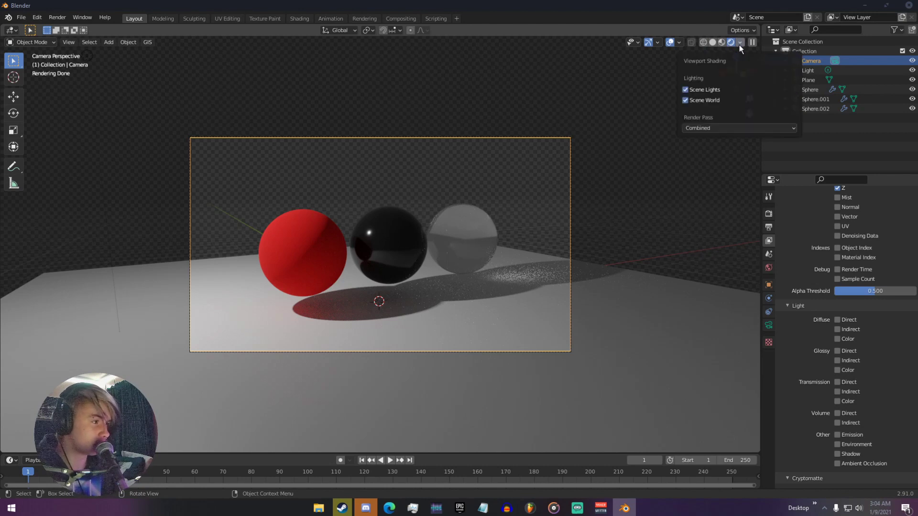
click(698, 129)
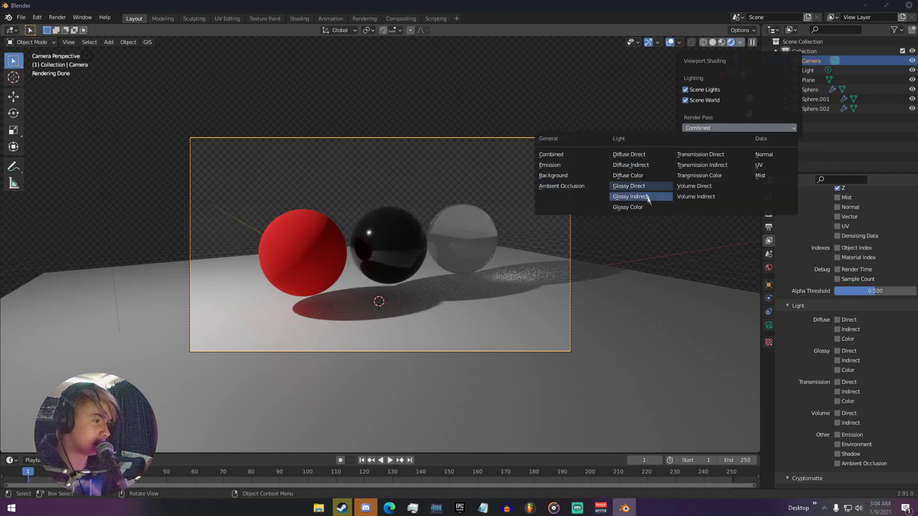
click(650, 154)
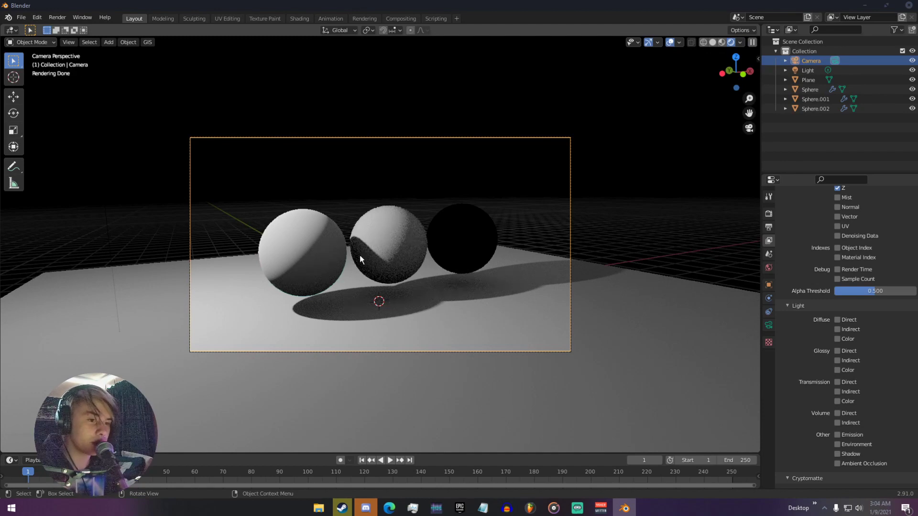
Examine the direct diffuse light up close, and change the viewport's render pass to Diffuse Indirect
scroll(360, 255, up, 4)
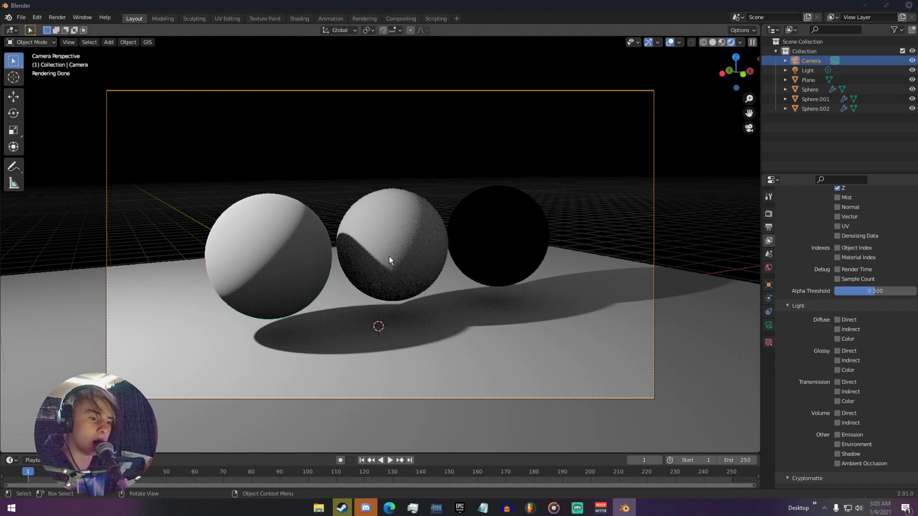
click(740, 42)
click(702, 128)
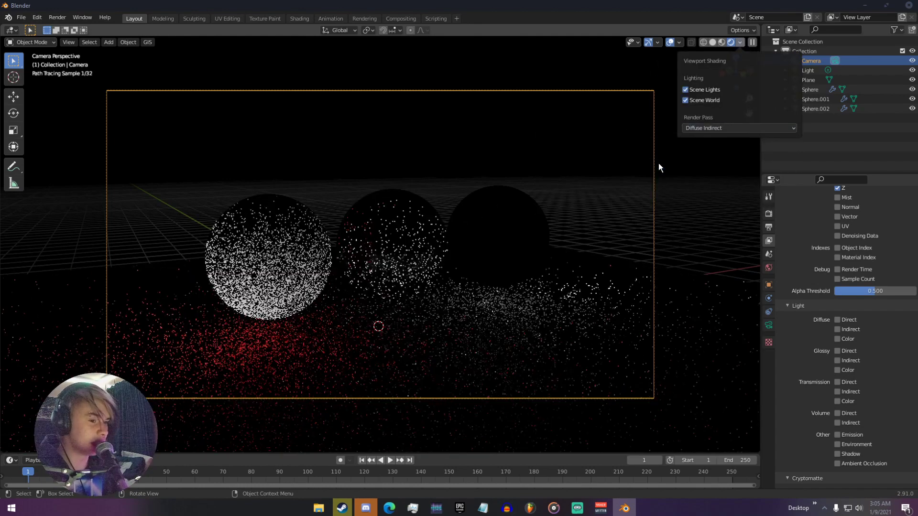
click(658, 164)
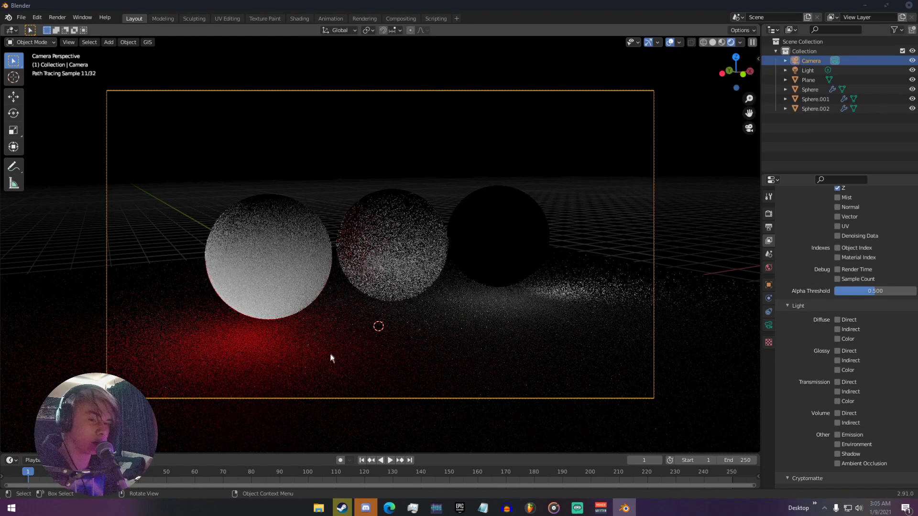
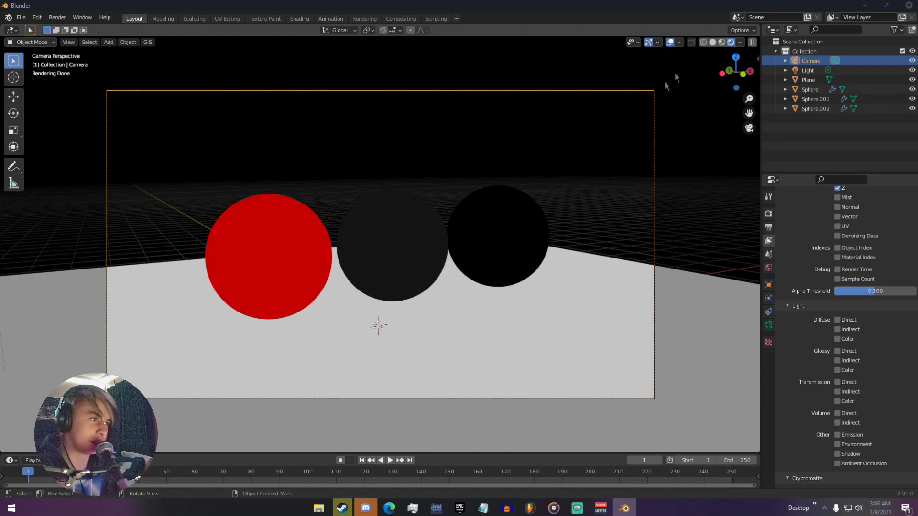
Change the viewport's render pass to Glossy Direct
click(741, 42)
click(705, 128)
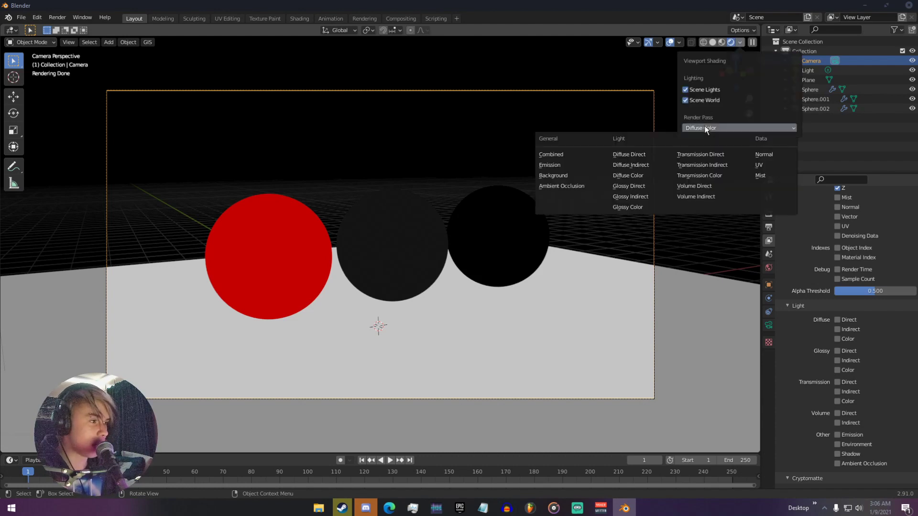
click(642, 185)
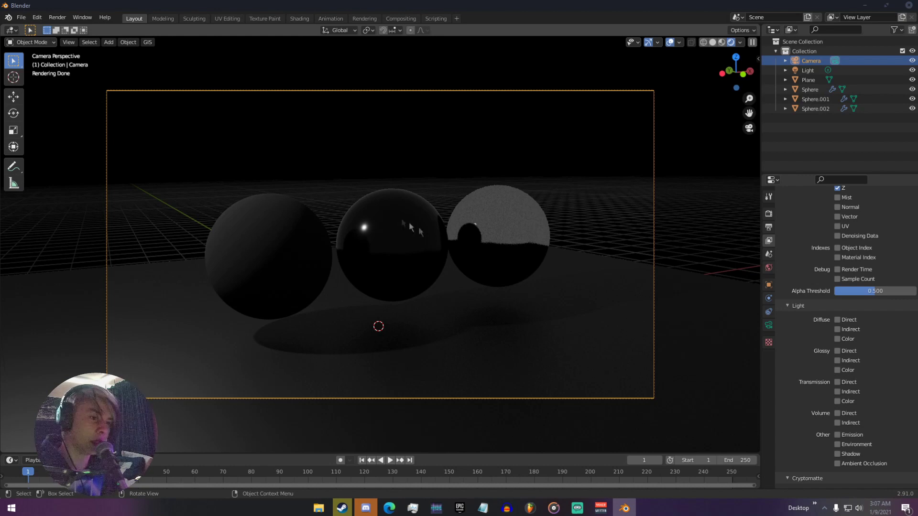
Change the viewport's render pass to Glossy Indirect
click(740, 42)
click(703, 128)
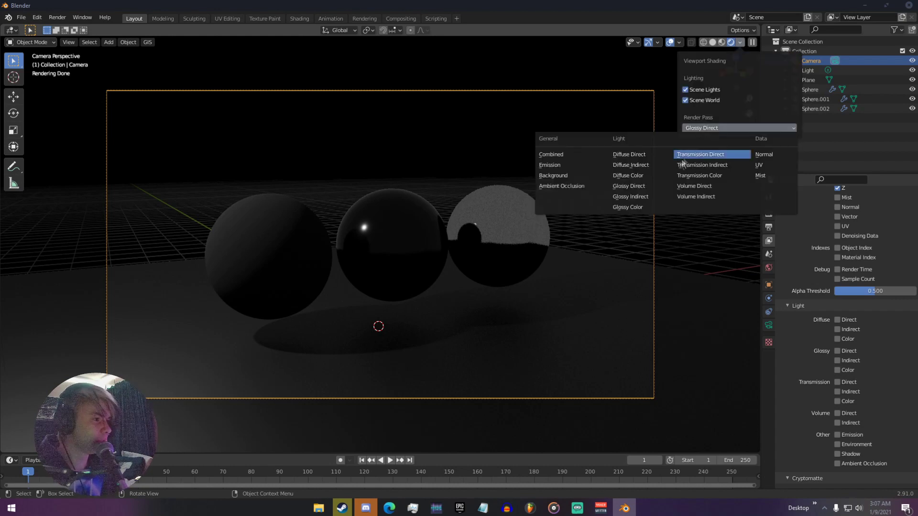
click(648, 194)
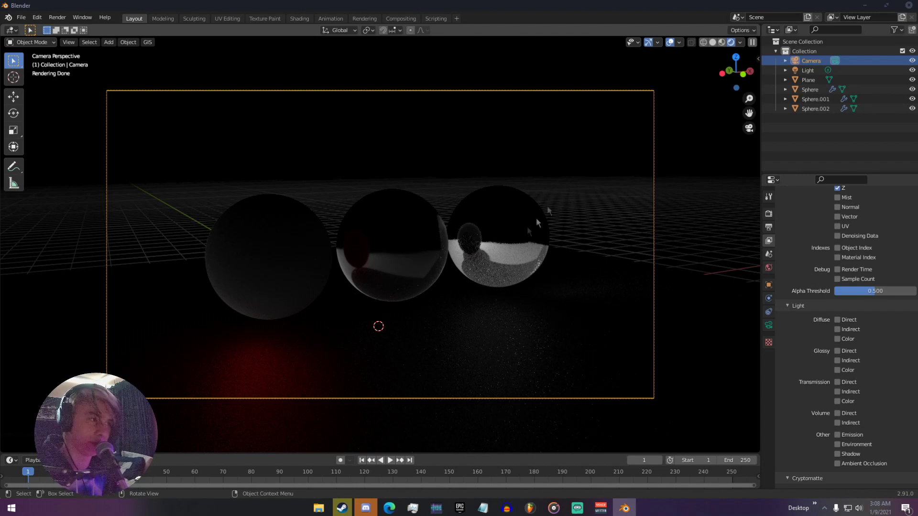
Change the viewport's render pass to Glossy Color
click(740, 42)
click(703, 127)
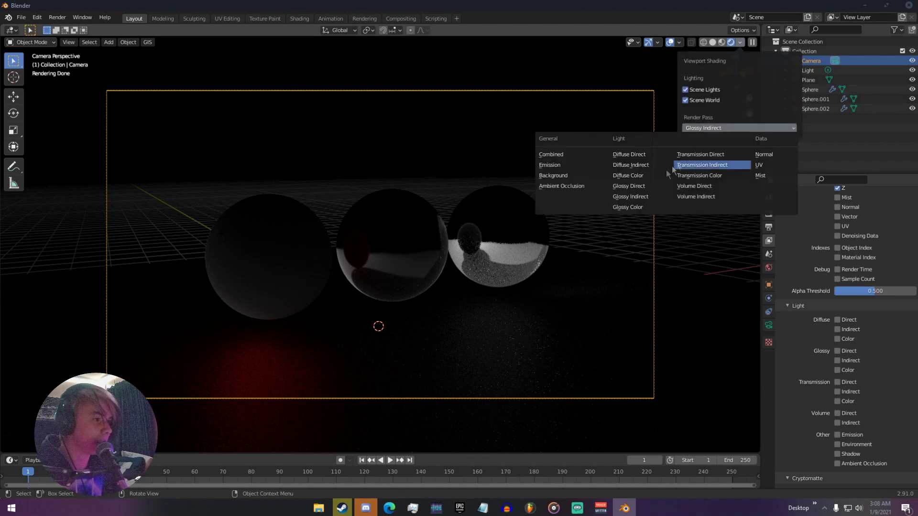
click(635, 208)
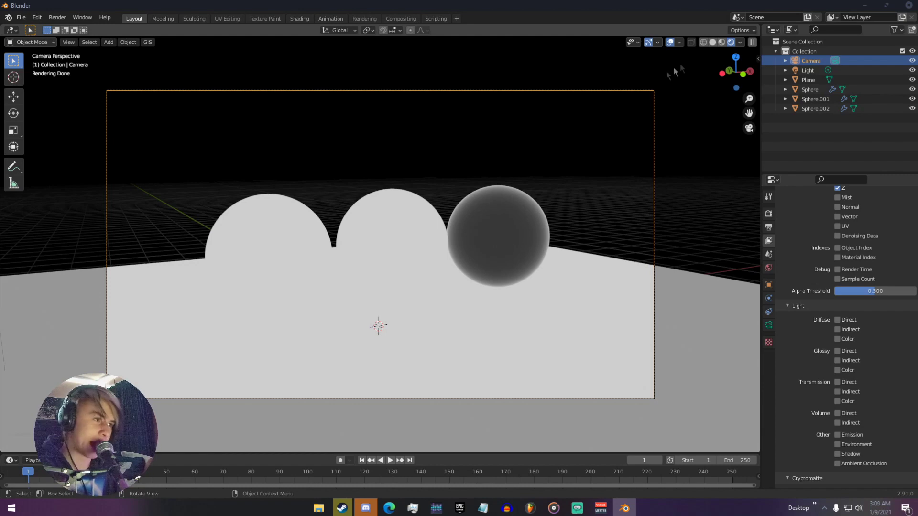
Change the viewport's render pass to Transmission Direct and inspect the glass sphere from another angle, returning to the camera view
click(741, 42)
click(720, 128)
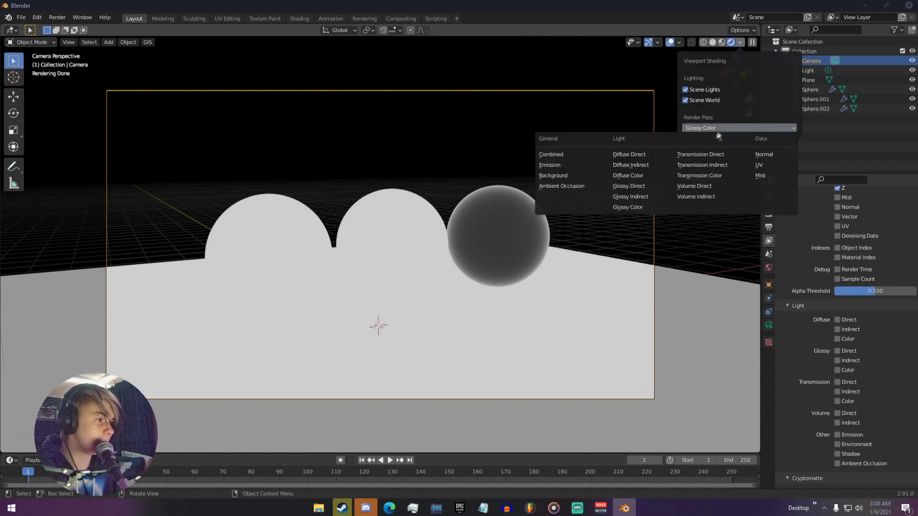
click(699, 155)
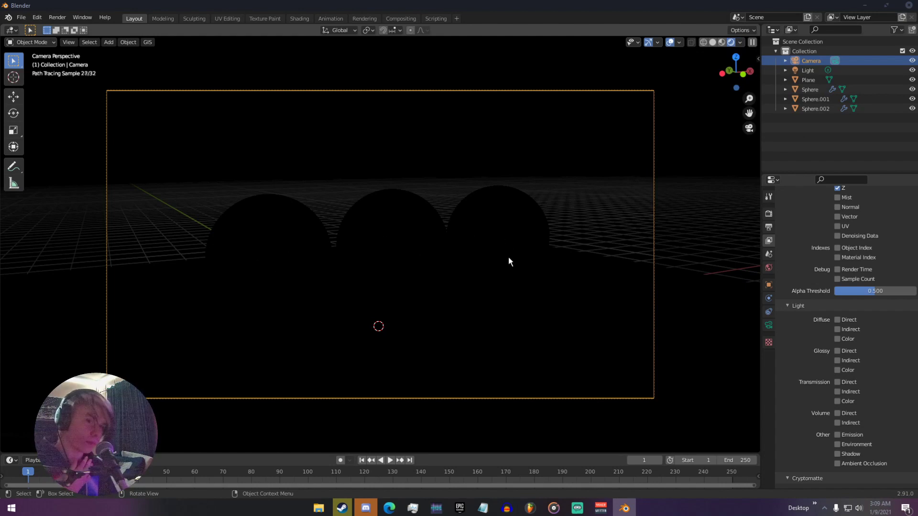
click(496, 210)
middle_drag(496, 213, 481, 261)
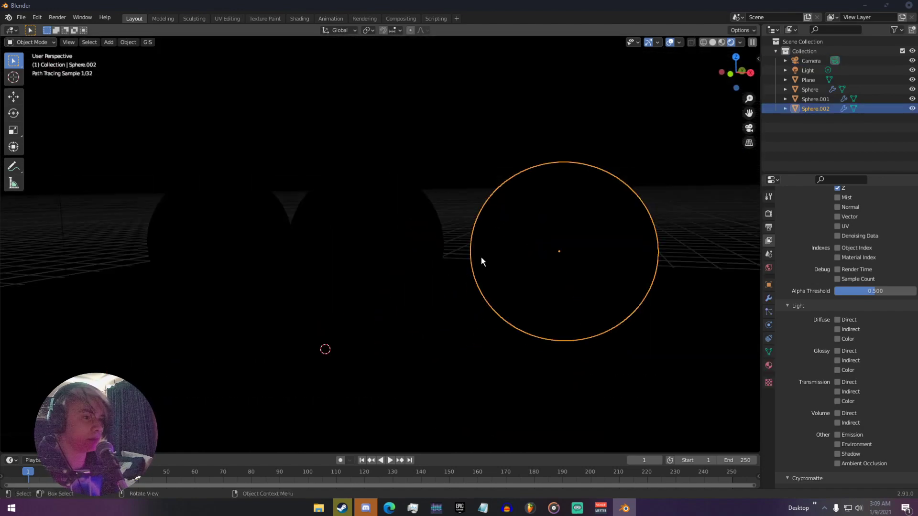
key(KP_0)
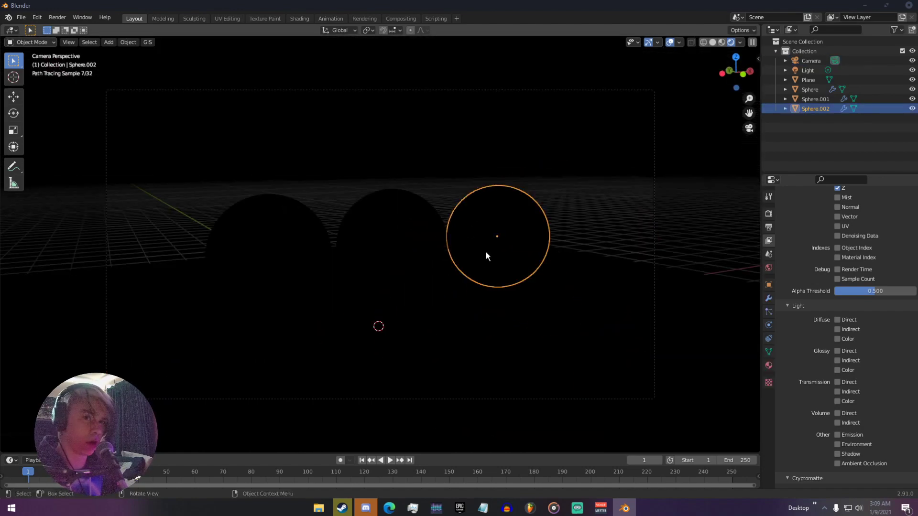
Change the viewport's render pass to Transmission Indirect and select the glass sphere
click(740, 42)
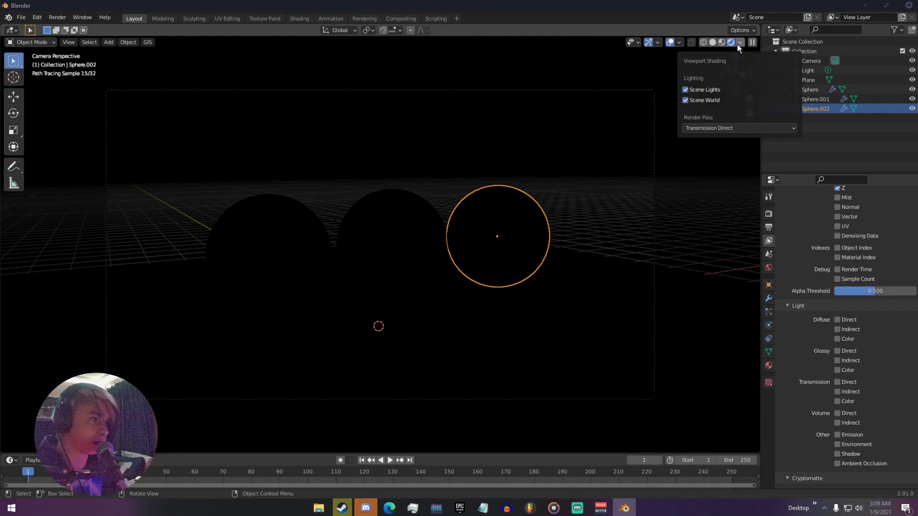
click(723, 127)
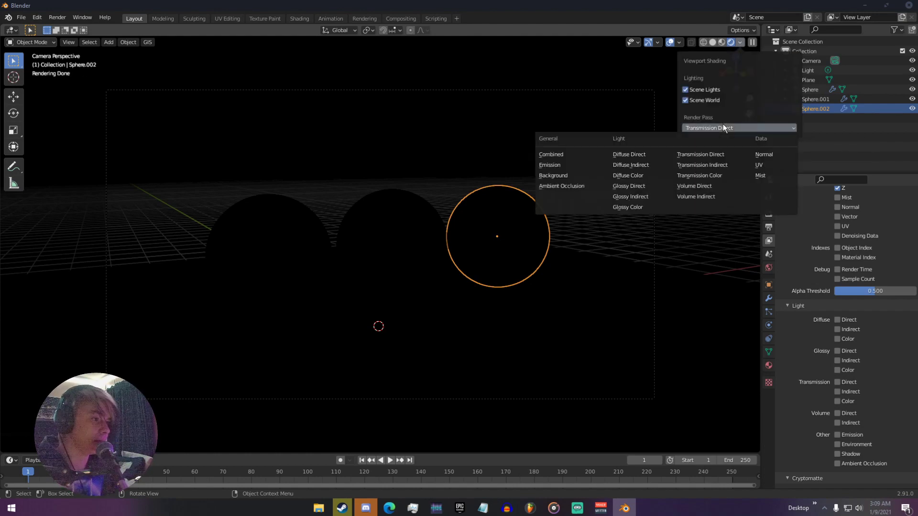
click(717, 165)
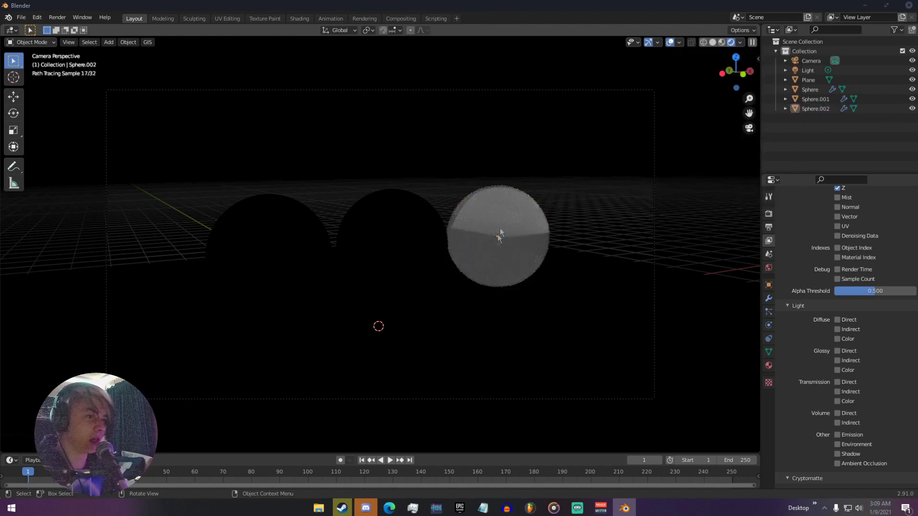
click(516, 232)
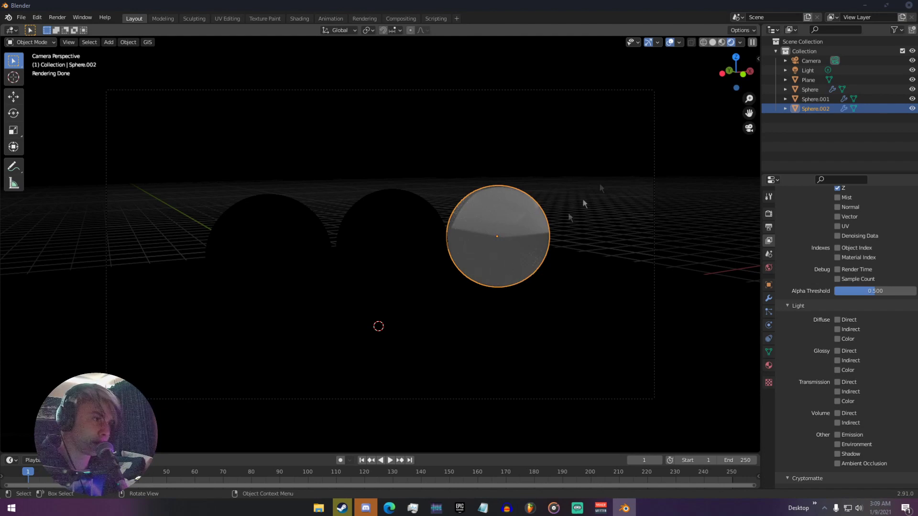
Change the viewport's render pass to Transmission Color and reselect the glass sphere
click(740, 42)
click(704, 128)
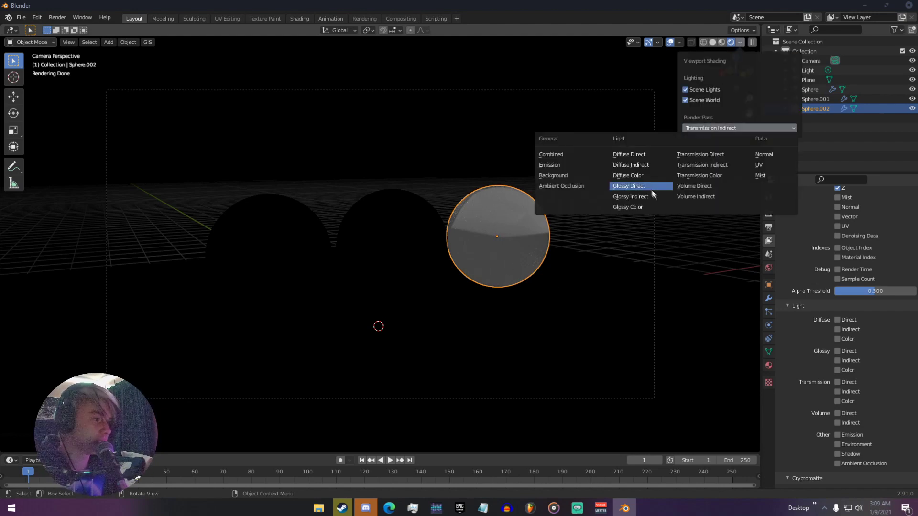
click(699, 175)
click(524, 172)
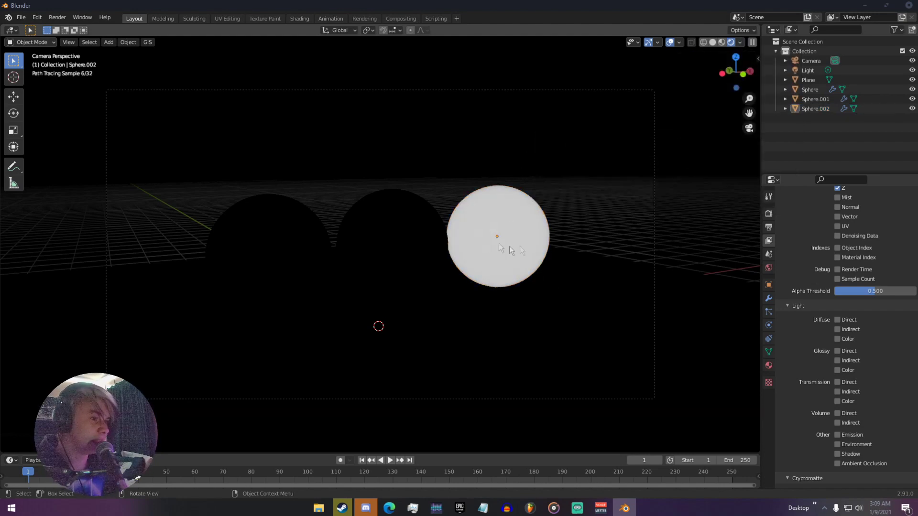
click(503, 214)
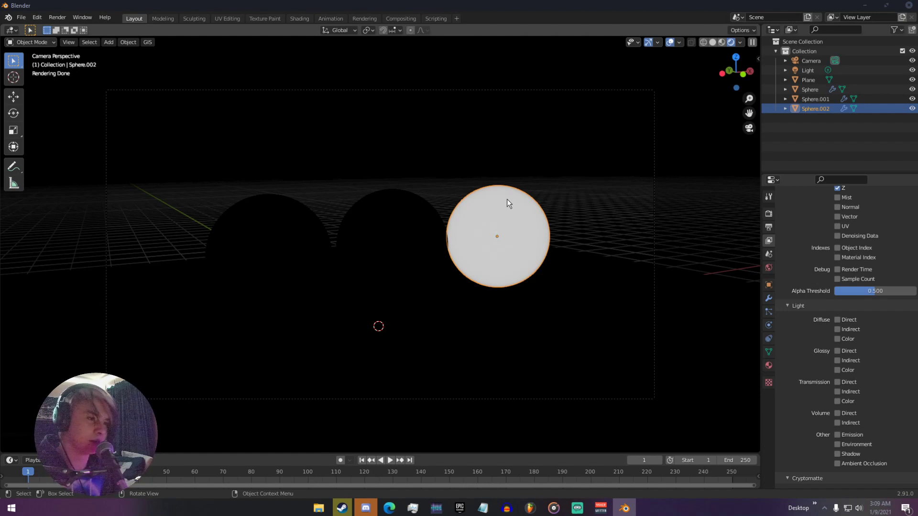
Tint the glass sphere's material yellow as a test and bring its color back to near white
click(769, 365)
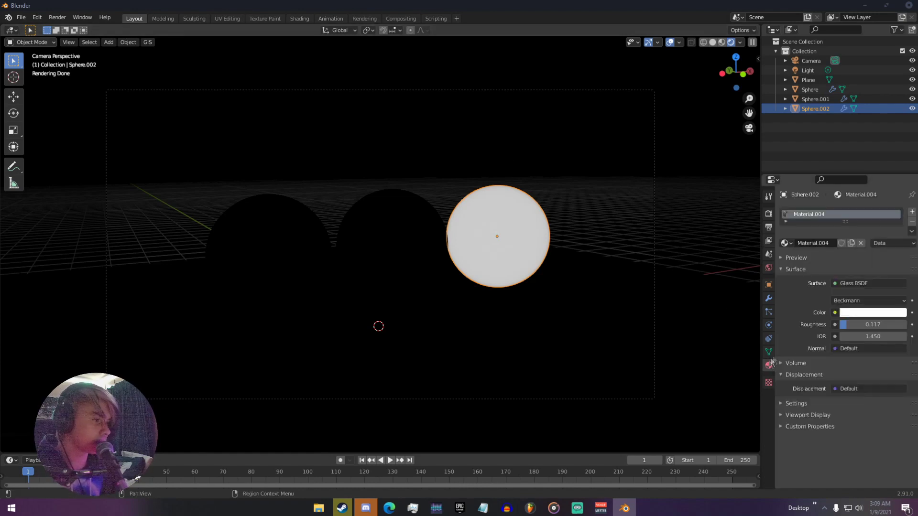
click(862, 312)
click(839, 221)
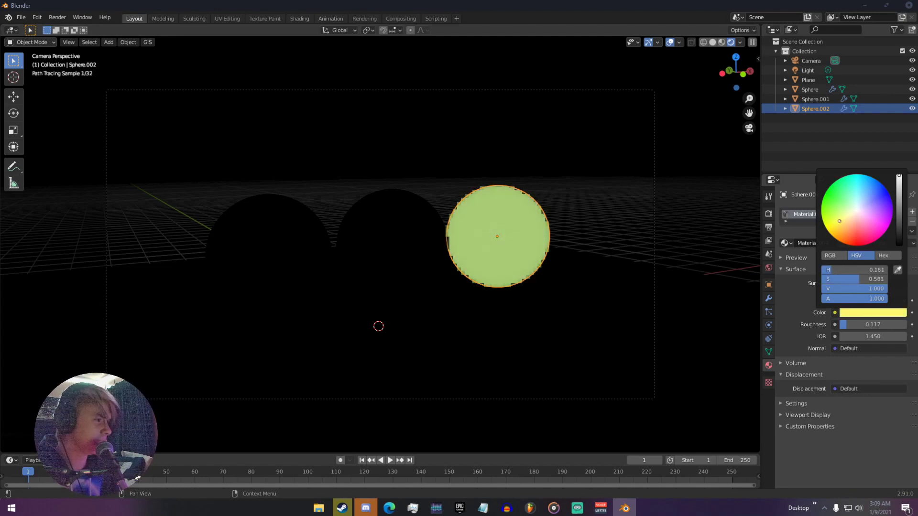
click(858, 212)
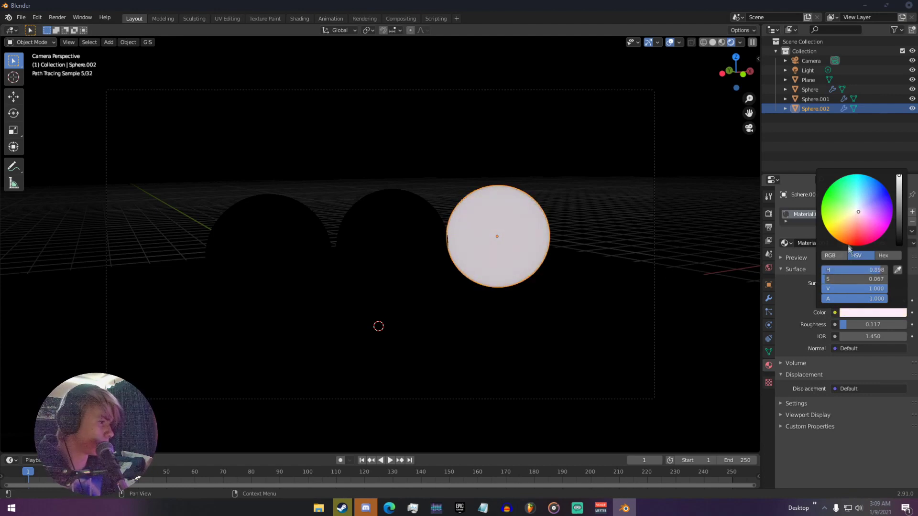
shift+drag(857, 214, 851, 229)
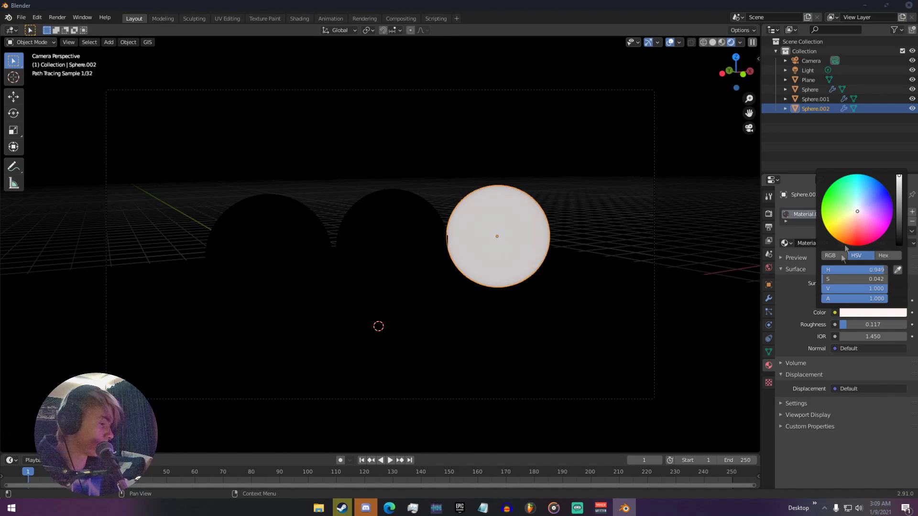
mouse_move(857, 214)
mouse_down()
mouse_move(867, 216)
mouse_move(868, 205)
mouse_move(839, 196)
mouse_move(855, 212)
mouse_up()
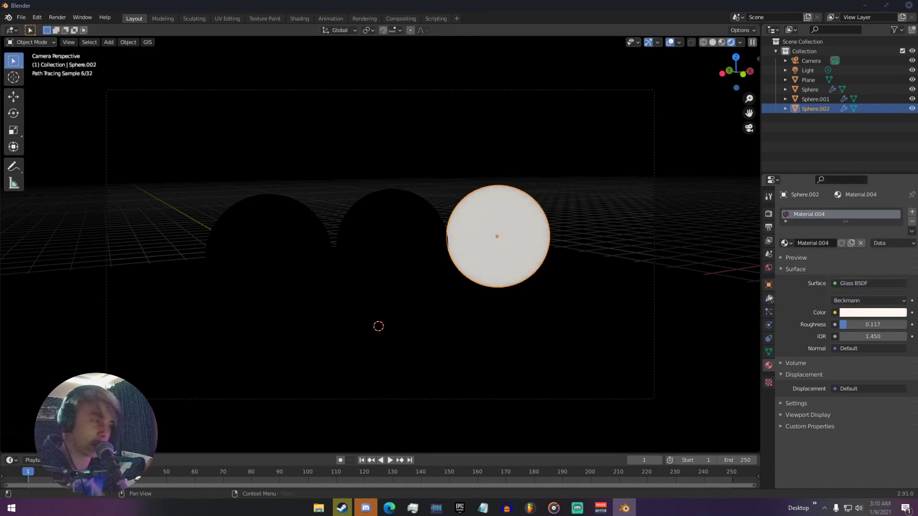
Set the viewport's render pass back to Combined
click(741, 42)
click(716, 128)
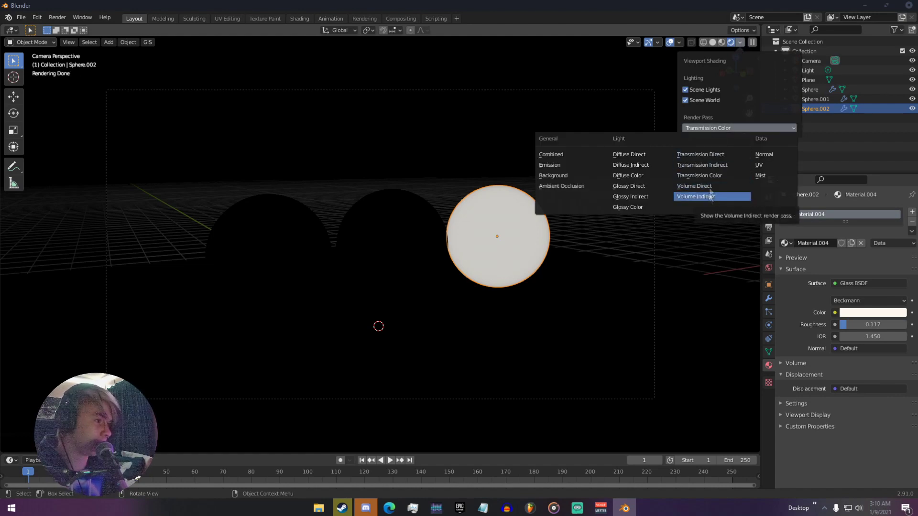
click(558, 138)
click(741, 43)
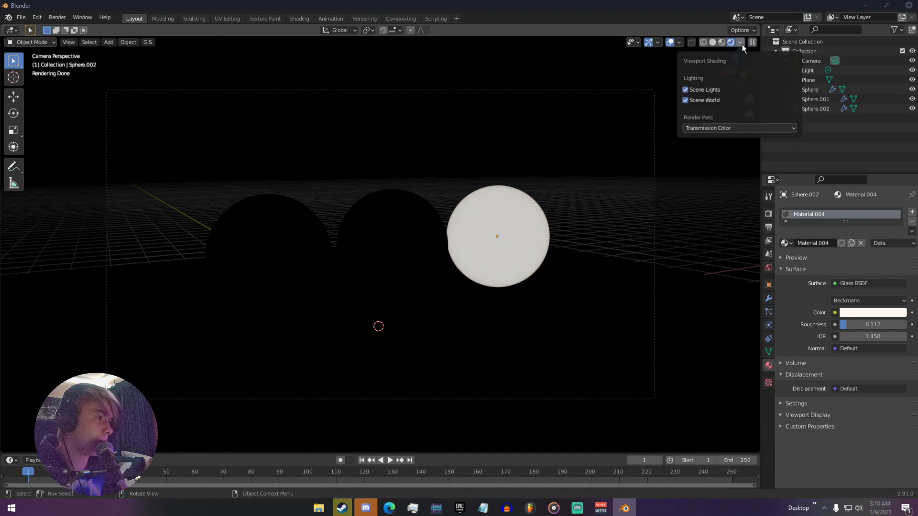
click(720, 127)
click(575, 156)
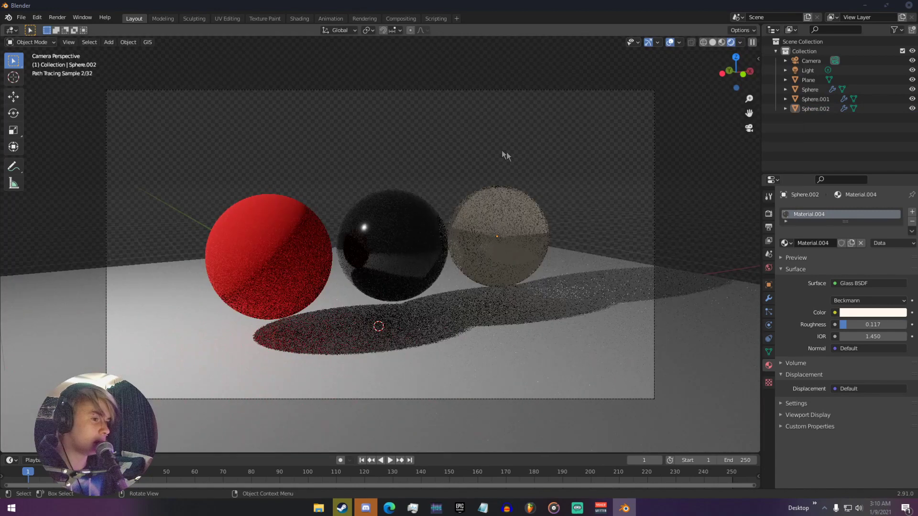
Switch to solid shading outside the camera view, add a cube, and scale it up to enclose the whole scene
key(z)
key(KP_0)
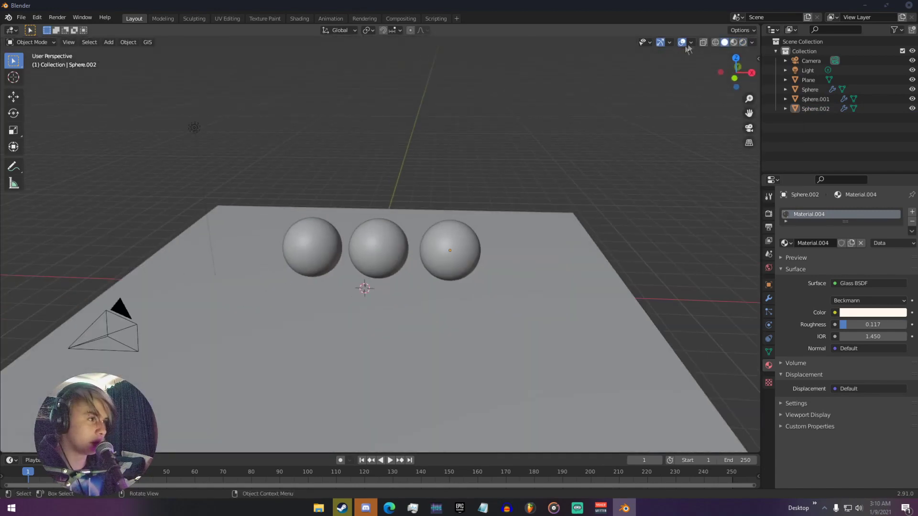
scroll(537, 173, down, 5)
middle_drag(537, 172, 395, 215)
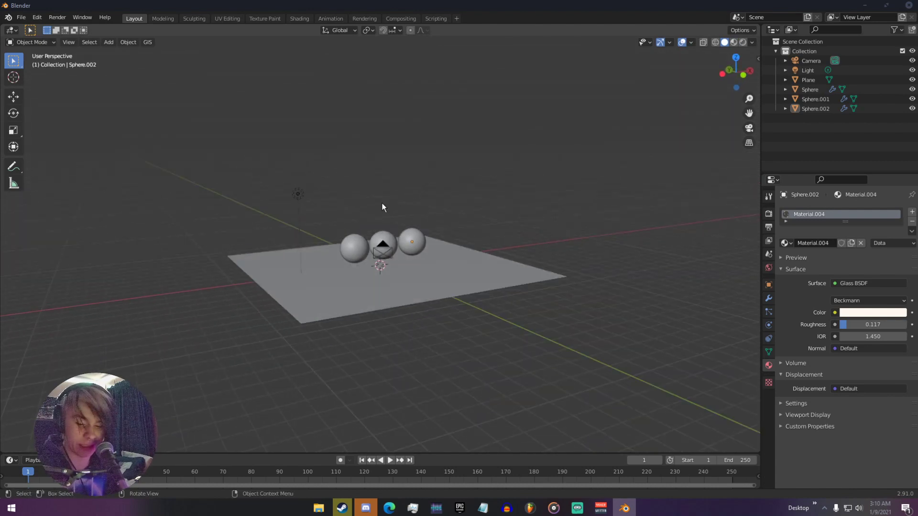
key(shift+a)
click(421, 214)
key(s)
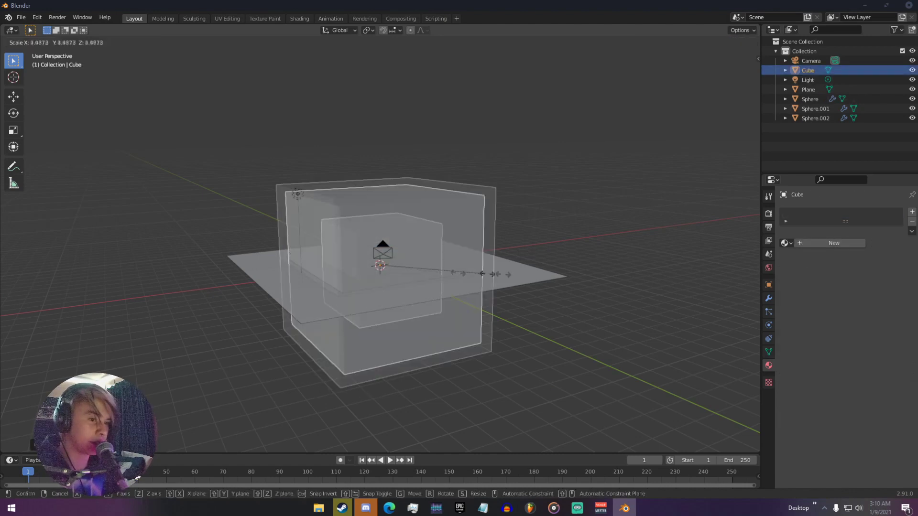
click(759, 303)
scroll(535, 266, up, 5)
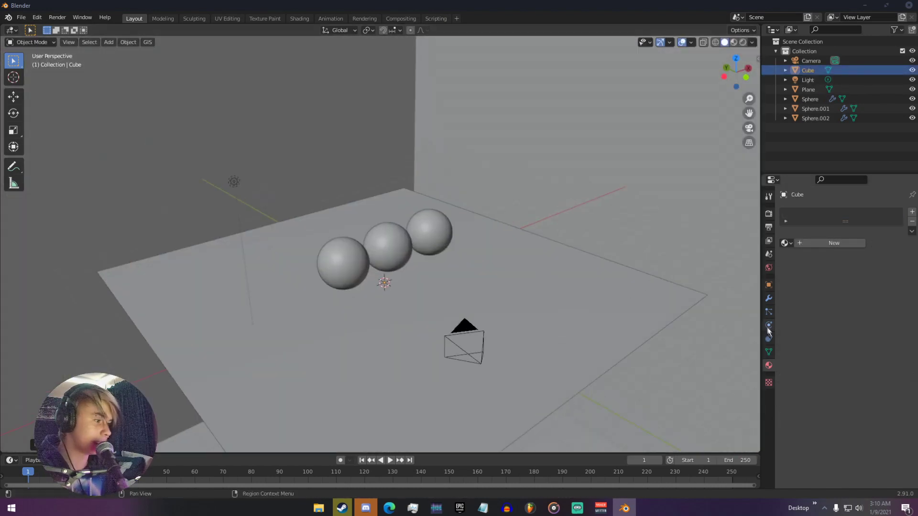
Give the cube a new material with no surface shader and a Principled Volume shader as its volume
click(799, 244)
click(860, 285)
click(875, 62)
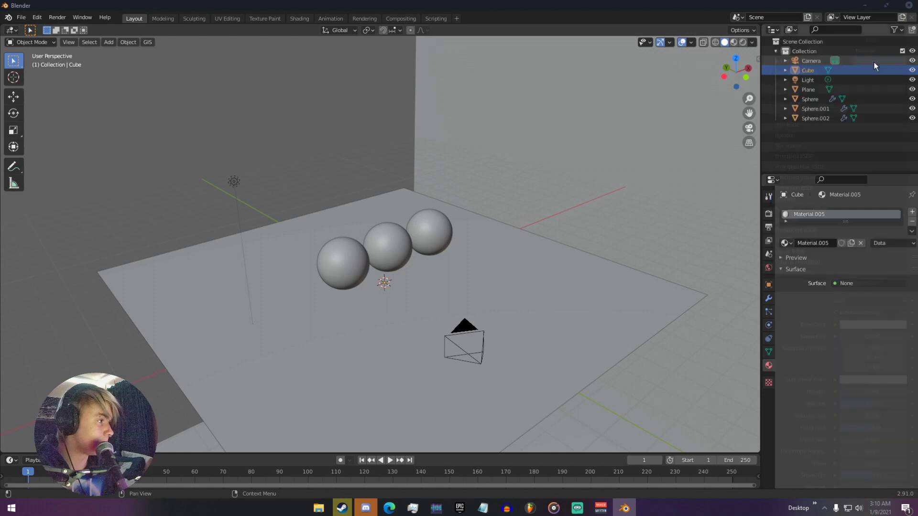
click(856, 312)
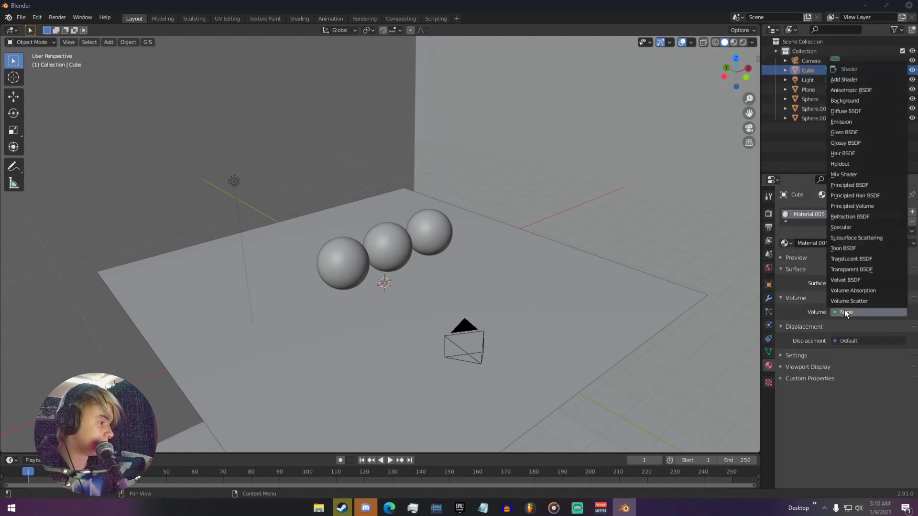
click(860, 206)
Set the cube's volume density to 0.01 and preview the scene in rendered shading through the camera
click(870, 353)
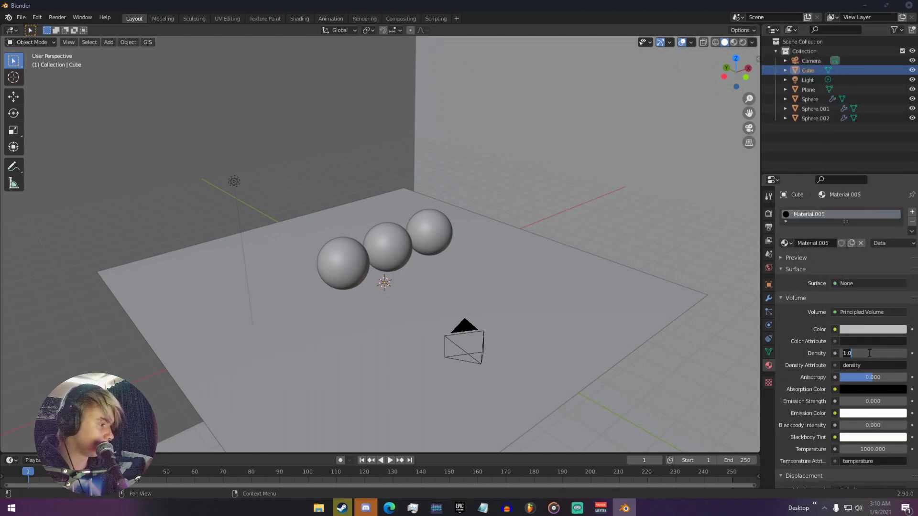
text(0.01)
key(Return)
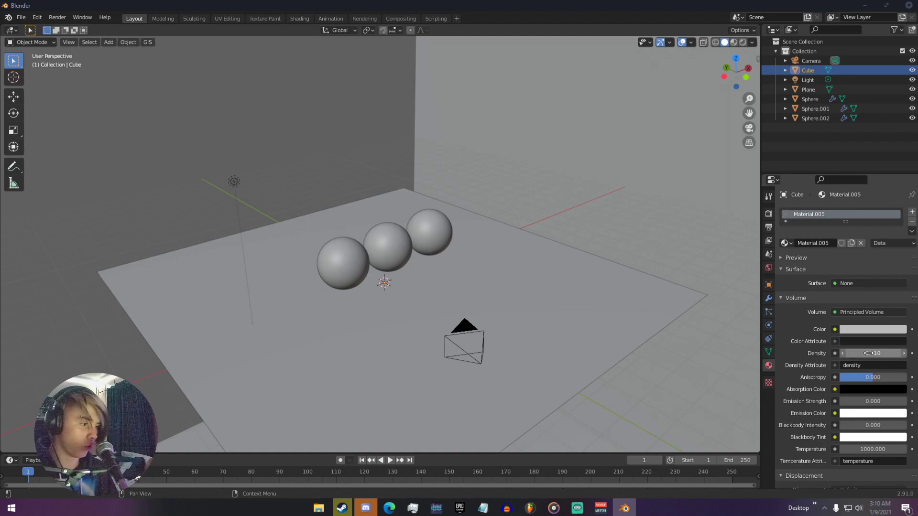
key(KP_0)
key(z)
click(395, 59)
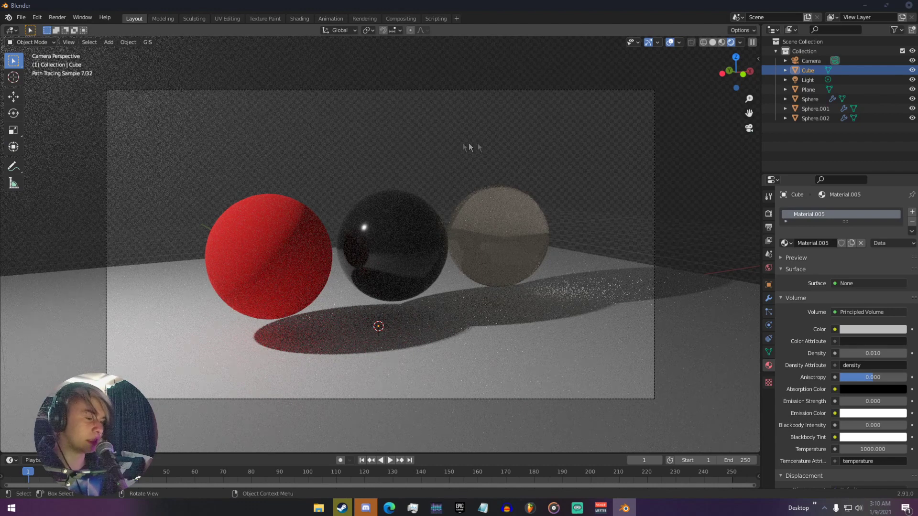
Change the viewport's render pass to Volume Direct
click(740, 42)
click(713, 128)
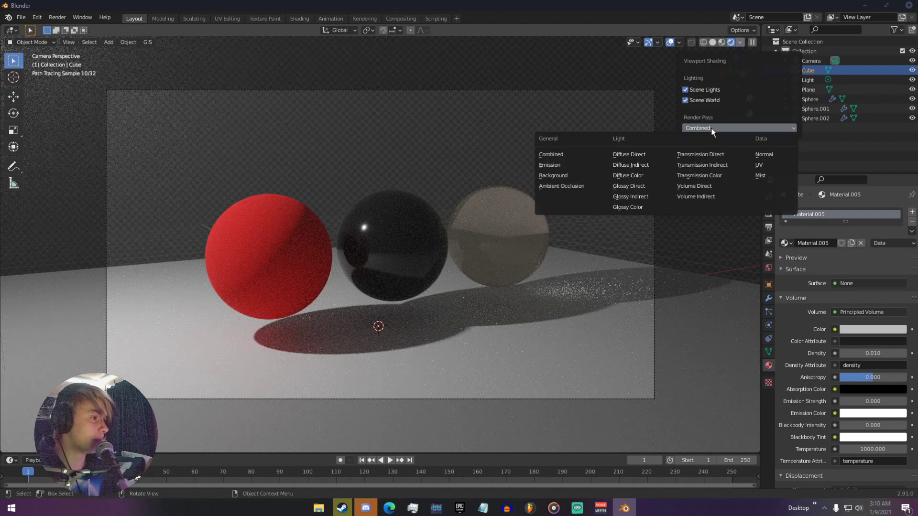
click(708, 186)
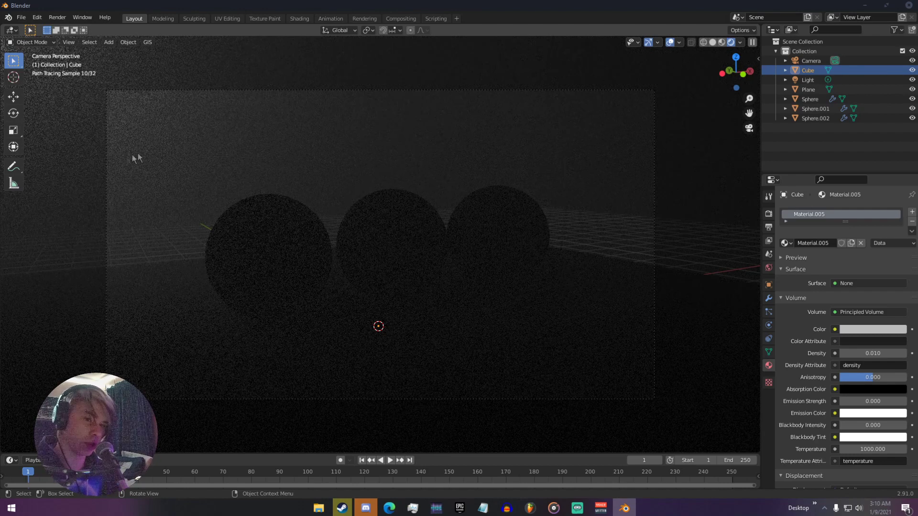
Change the viewport's render pass to Diffuse Color
click(740, 42)
click(712, 128)
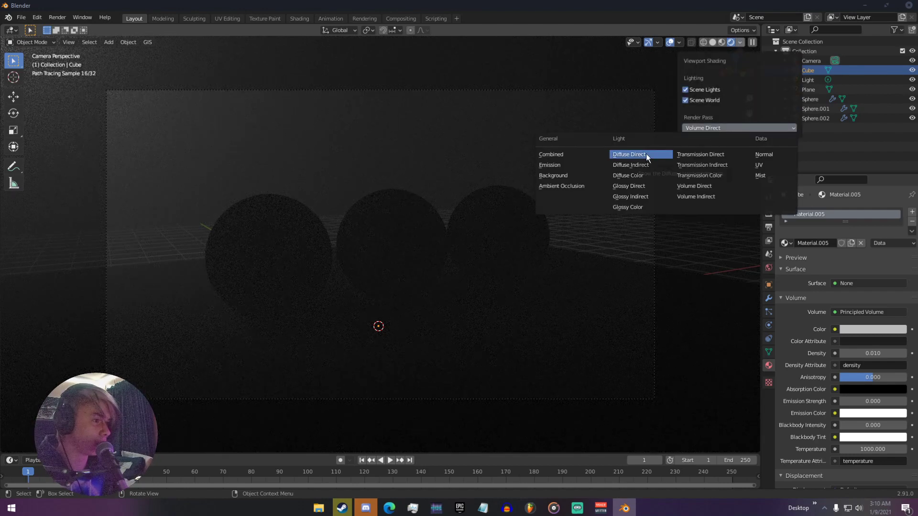
click(647, 175)
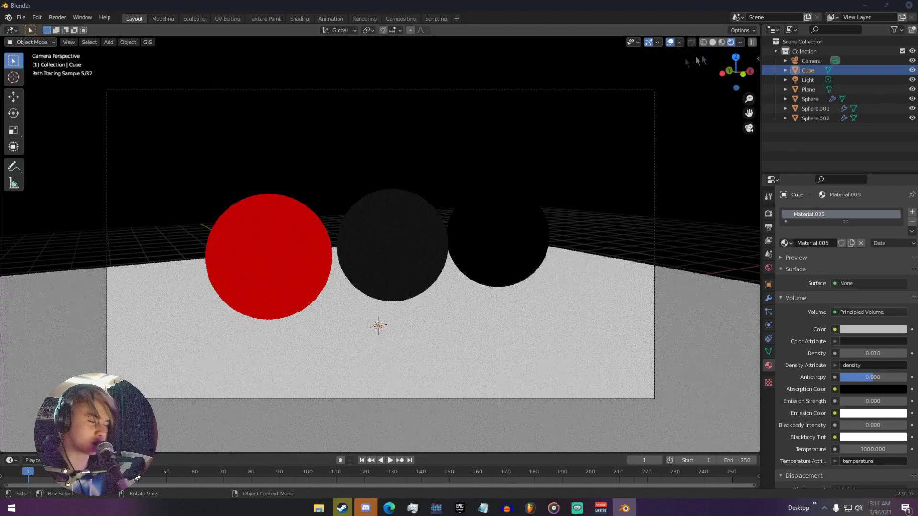
Change the viewport's render pass to Volume Indirect
click(741, 44)
click(719, 126)
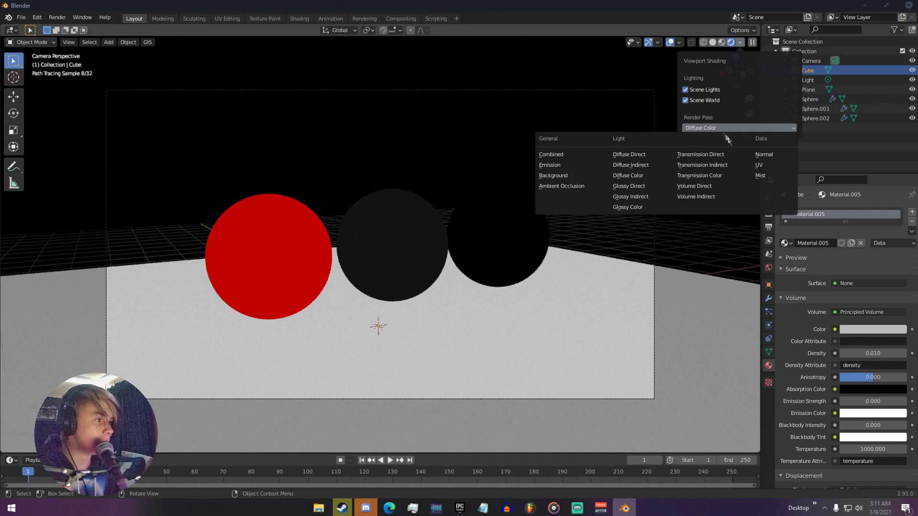
click(707, 195)
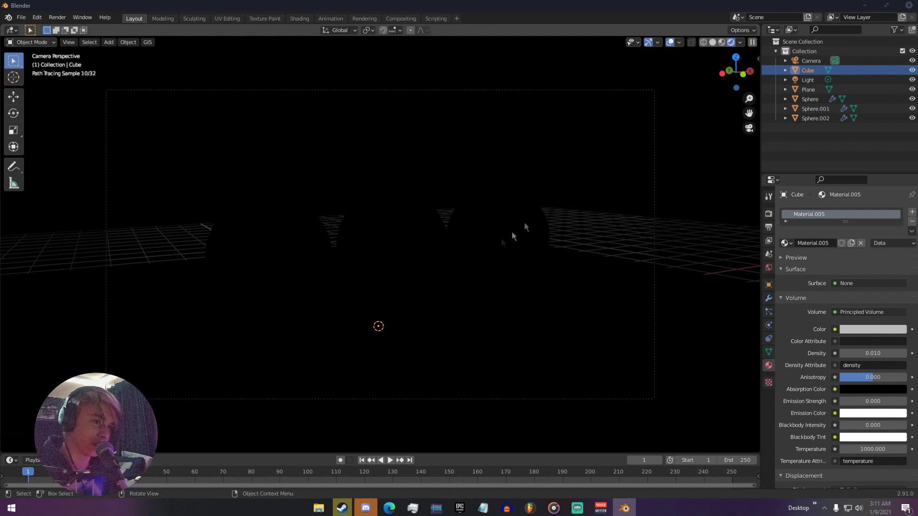
Change the viewport's render pass to Normal, examine the spheres from other angles and return to the camera view
click(740, 43)
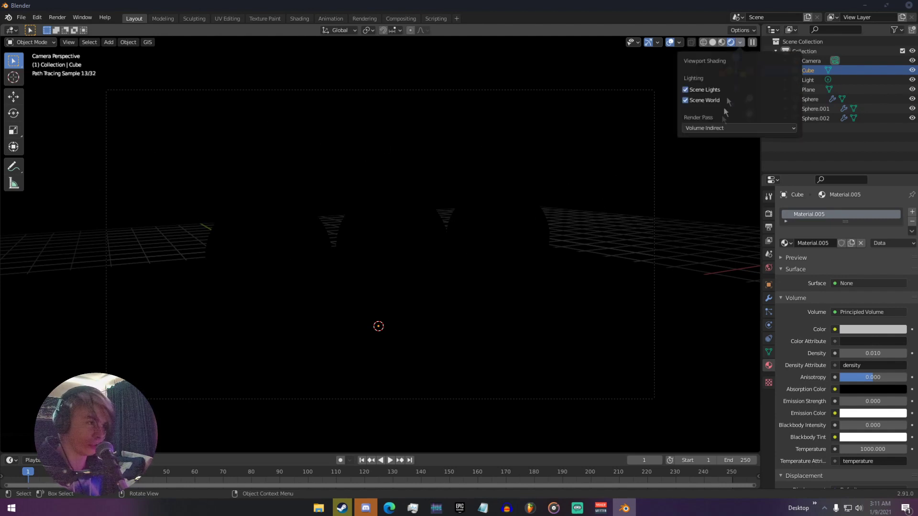
click(720, 129)
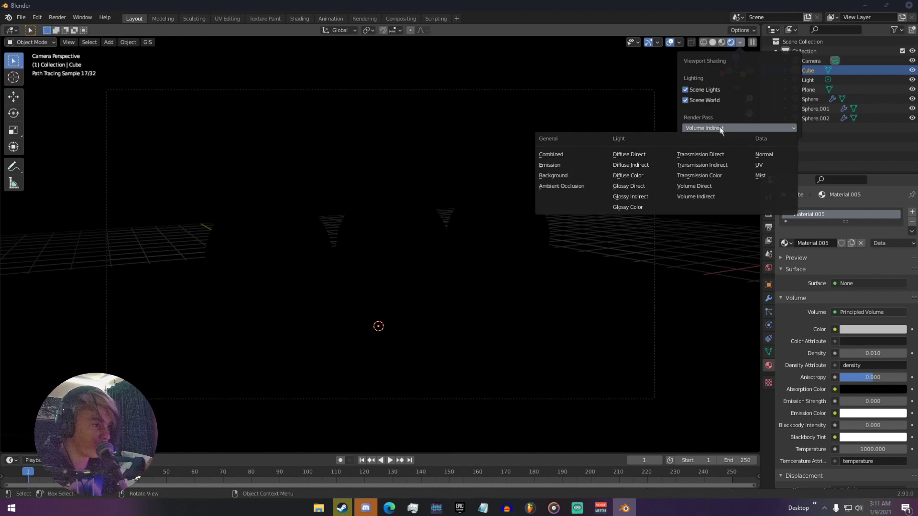
click(760, 153)
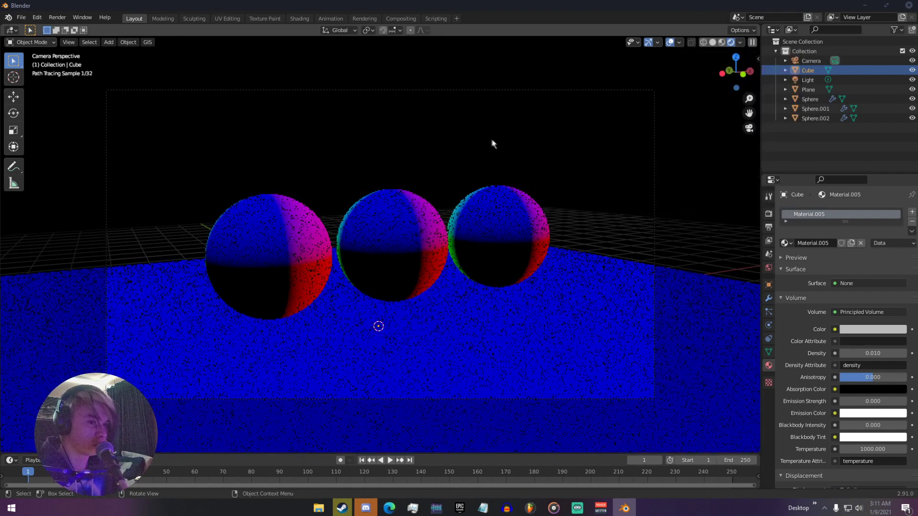
click(740, 43)
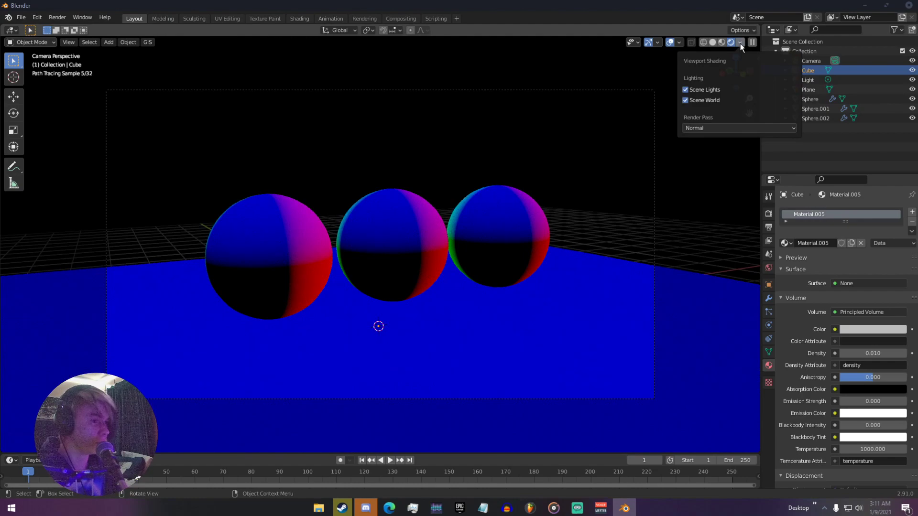
mouse_move(554, 167)
middle_down()
mouse_move(537, 185)
mouse_move(459, 199)
middle_up()
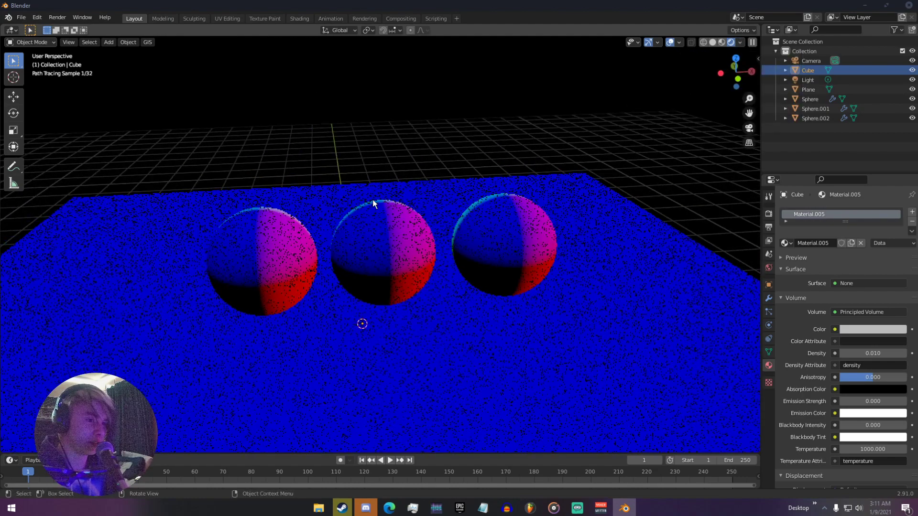
scroll(372, 200, up, 3)
middle_drag(401, 191, 367, 180)
middle_drag(436, 208, 406, 211)
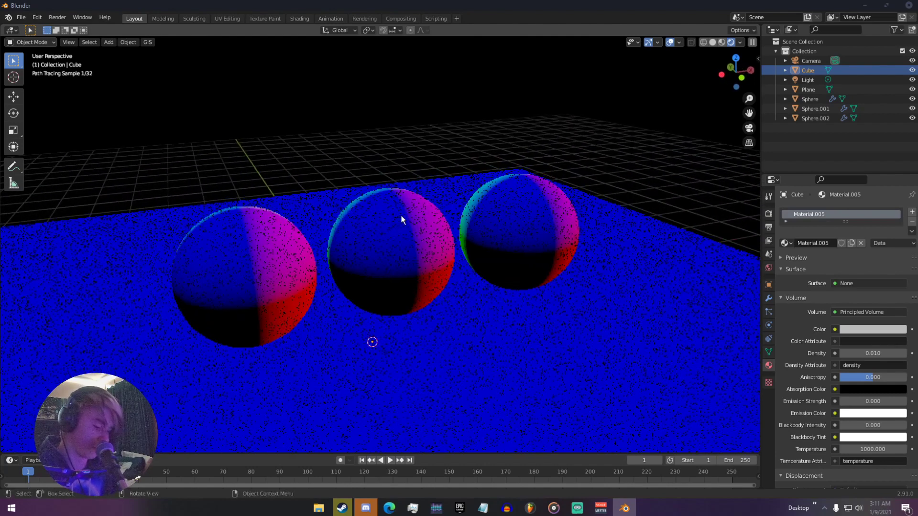
key(KP_0)
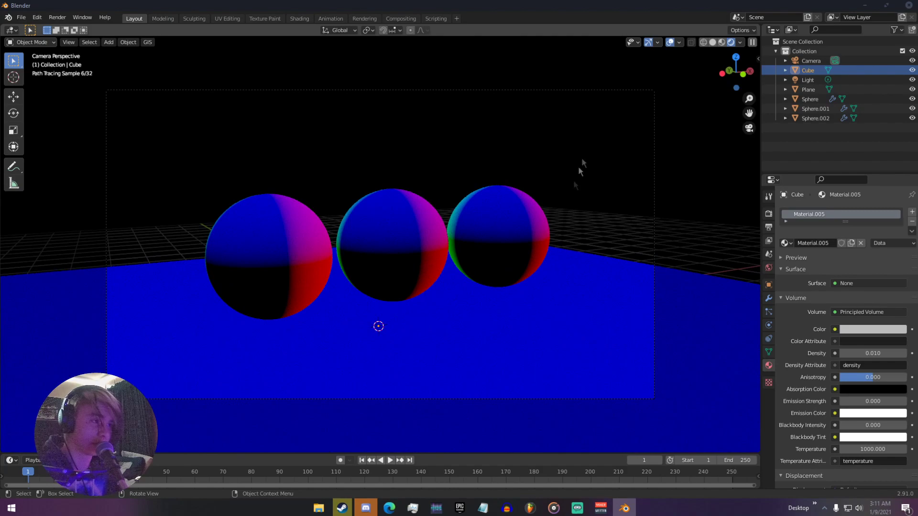
Change the viewport's render pass to UV, examine the whole plane and spheres, and return to the camera view
click(741, 42)
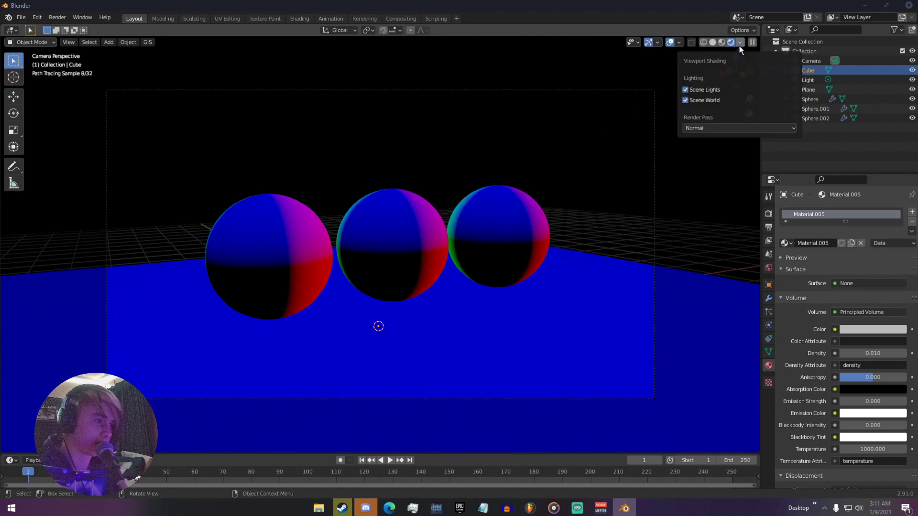
click(717, 129)
click(761, 165)
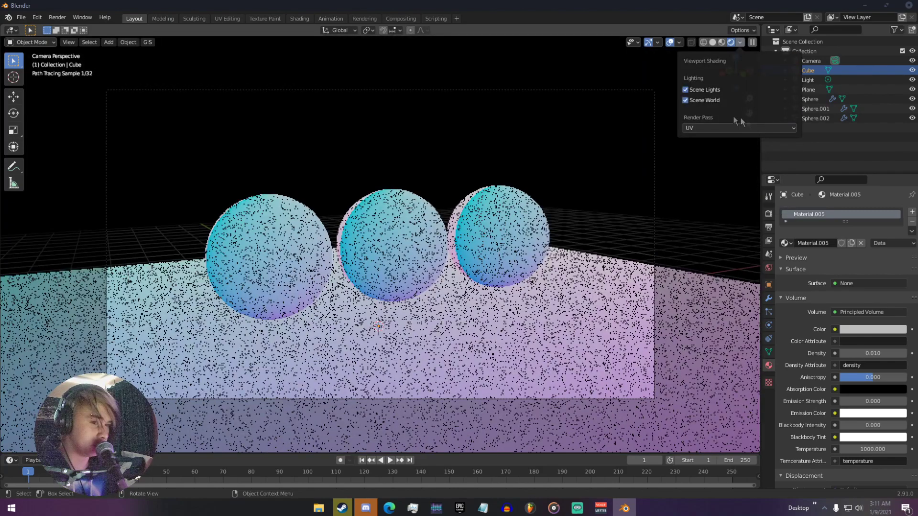
middle_drag(516, 244, 531, 238)
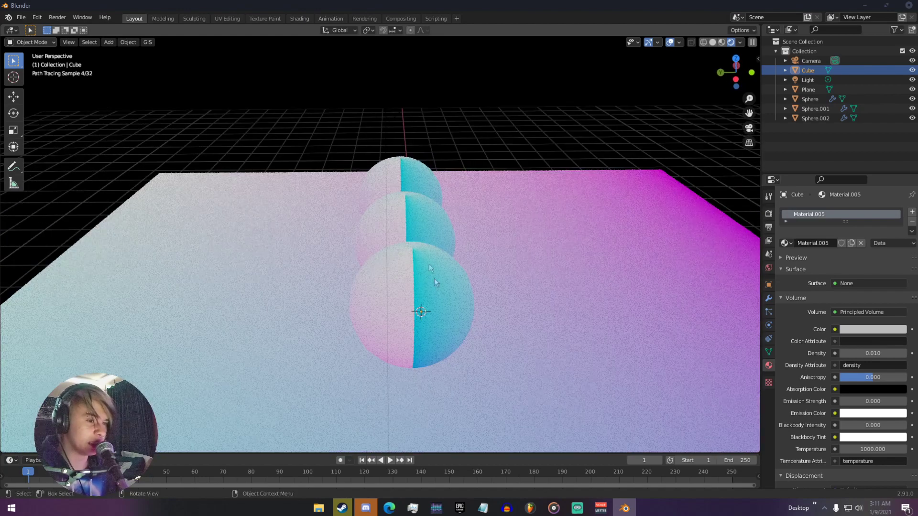
scroll(408, 314, down, 2)
scroll(408, 314, down, 1)
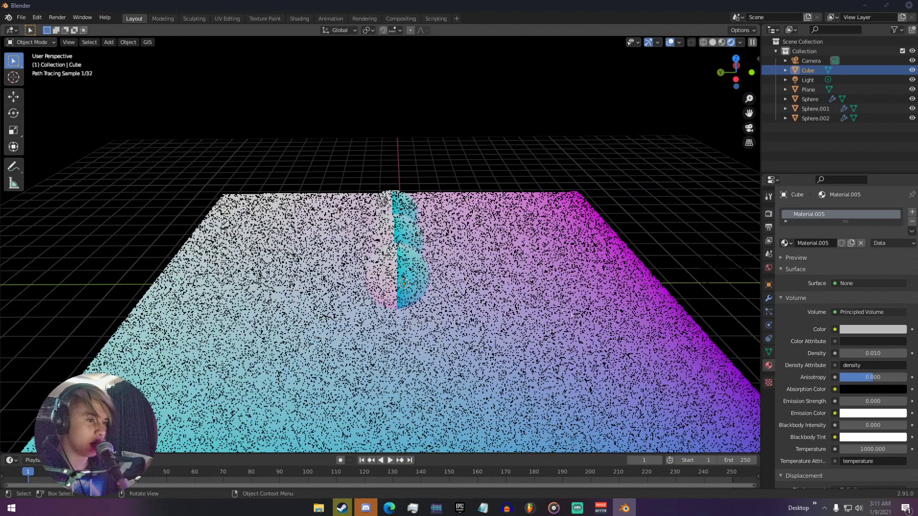
scroll(408, 314, down, 2)
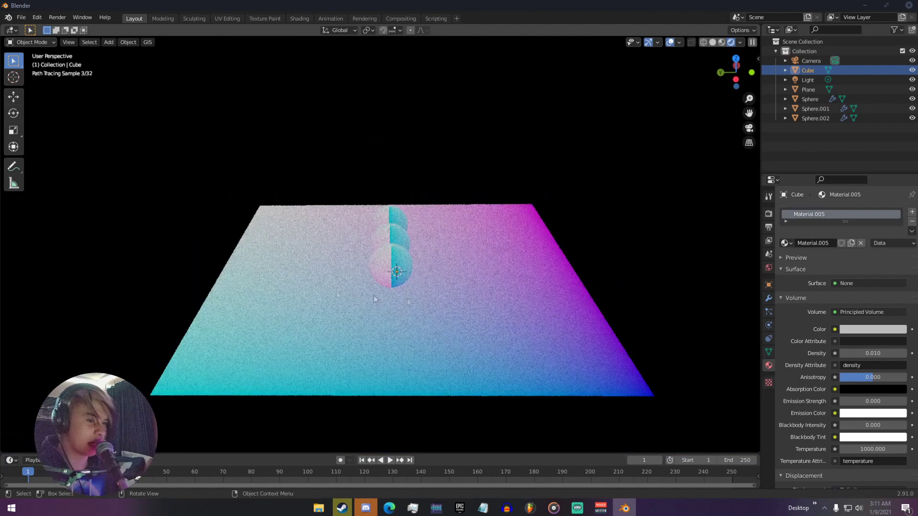
key(KP_0)
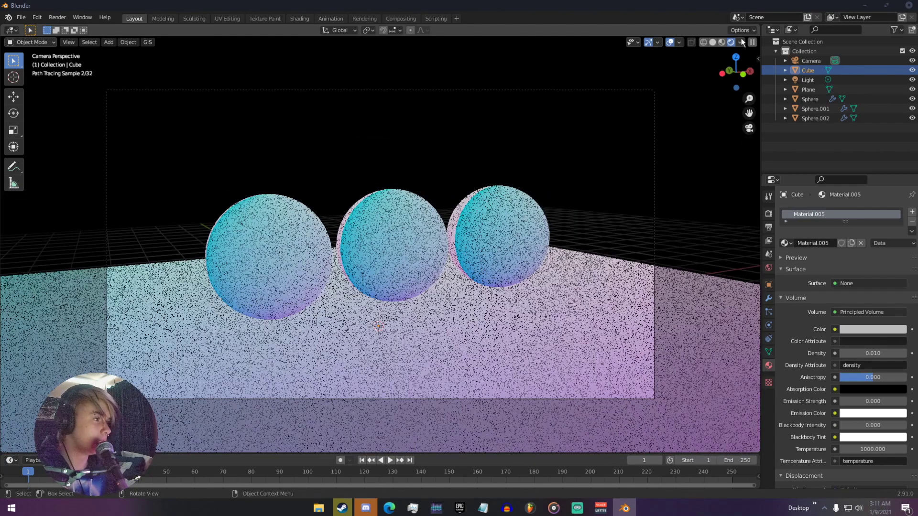
Change the viewport's render pass to Mist
click(741, 42)
click(724, 126)
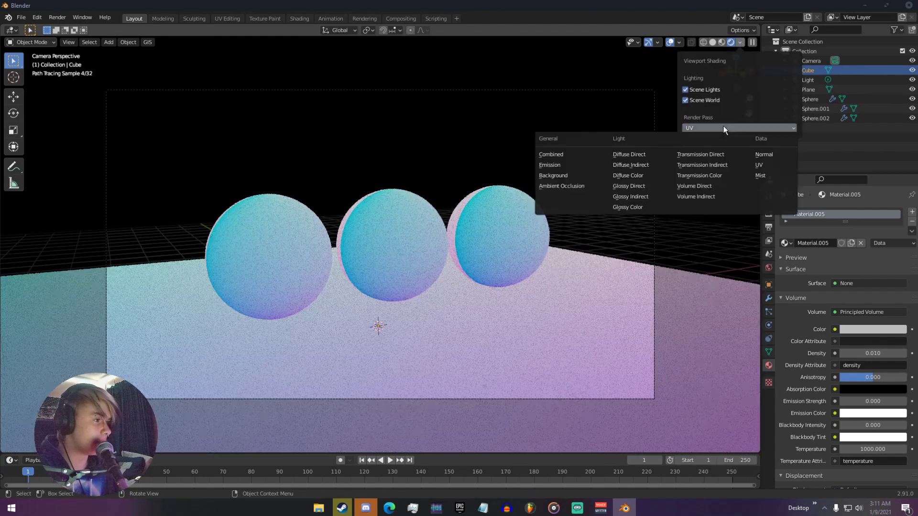
click(759, 176)
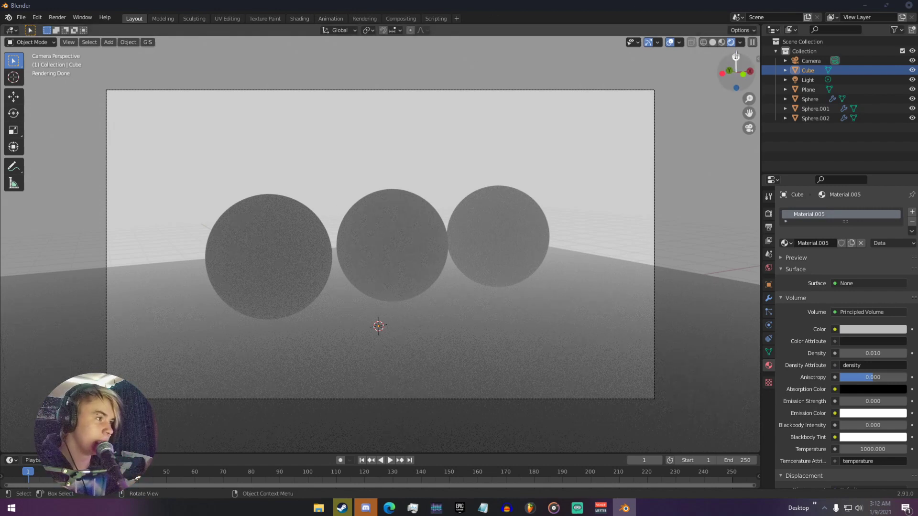
Set the viewport's render pass back to Combined and switch the viewport to solid shading
click(741, 42)
click(706, 128)
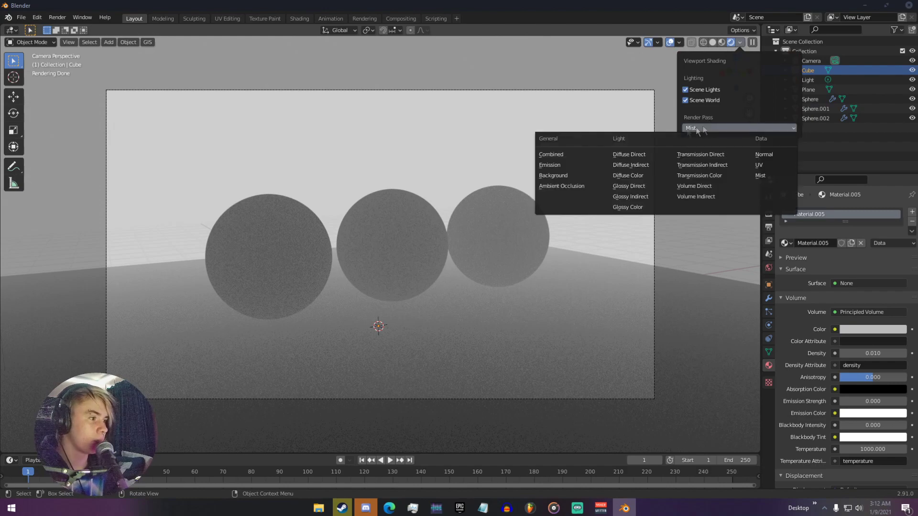
click(586, 155)
key(z)
click(593, 144)
Enable the view layer's Direct, Indirect and Color passes for Diffuse, Glossy and Transmission, plus Environment, Shadow and Ambient Occlusion
click(769, 213)
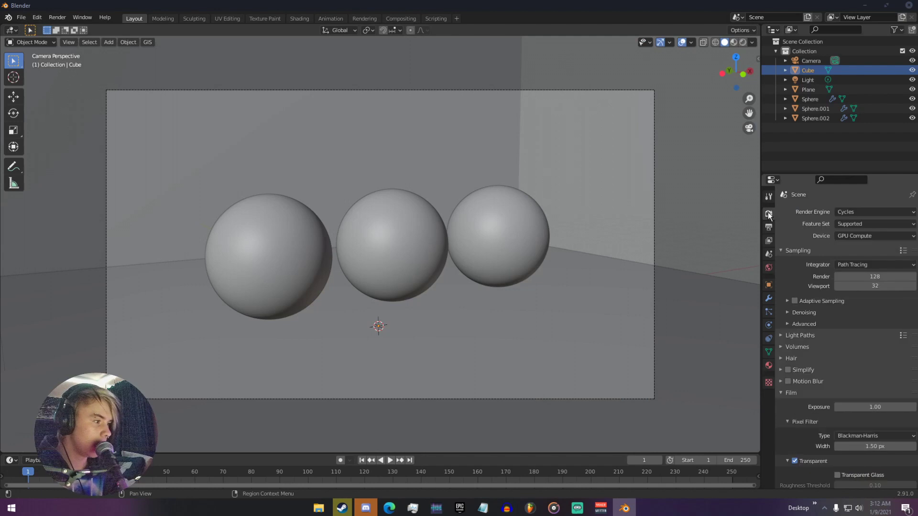
click(769, 241)
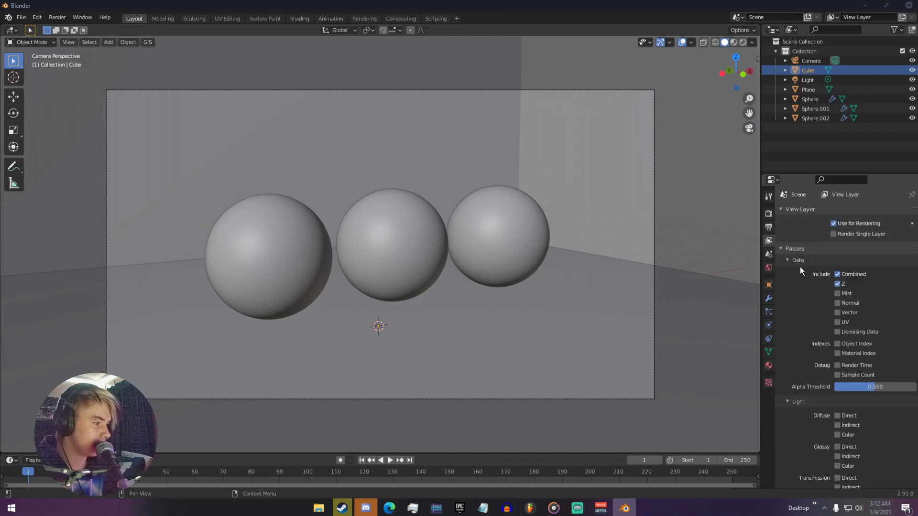
scroll(800, 267, down, 3)
scroll(836, 380, down, 1)
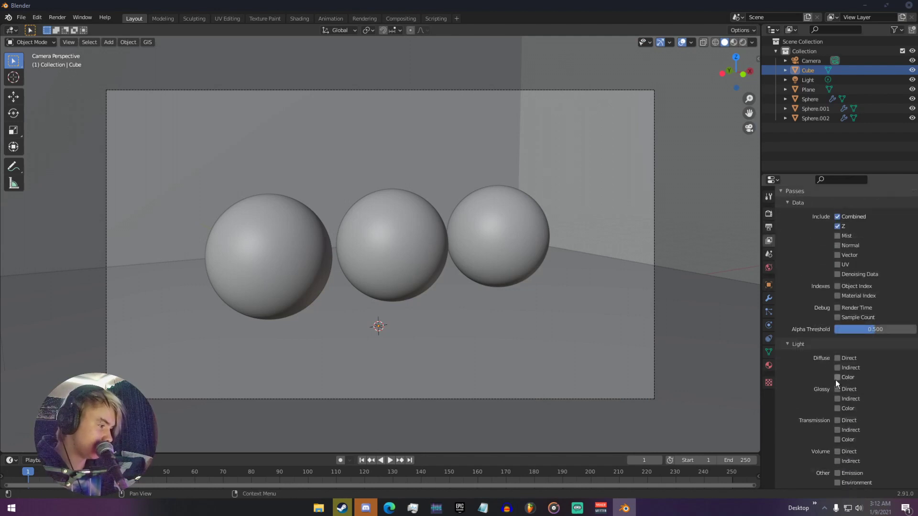
scroll(833, 385, down, 2)
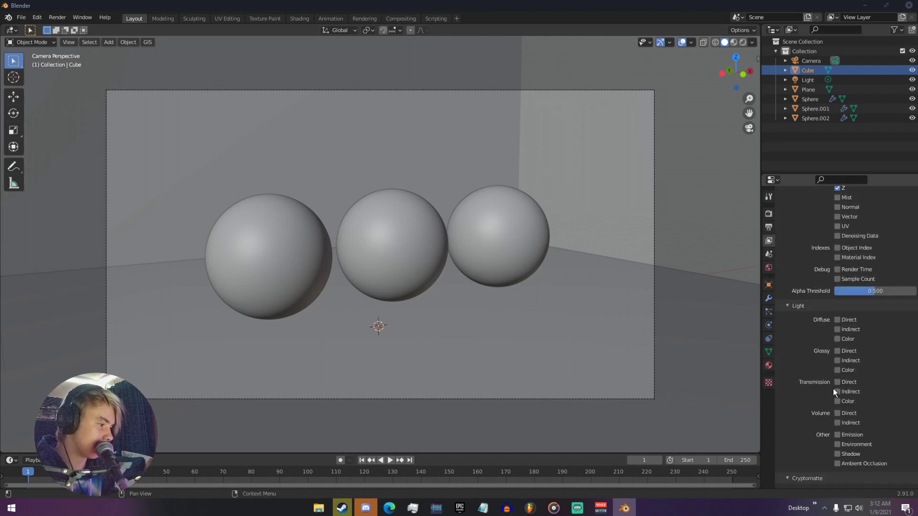
click(836, 320)
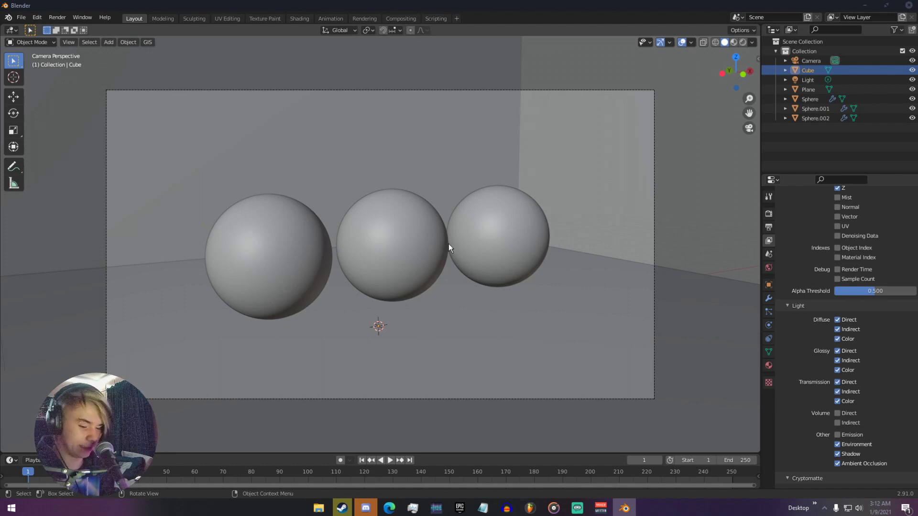
Start and cancel a render of the frame, and set the render tile size to 256 px in X and Y
key(F12)
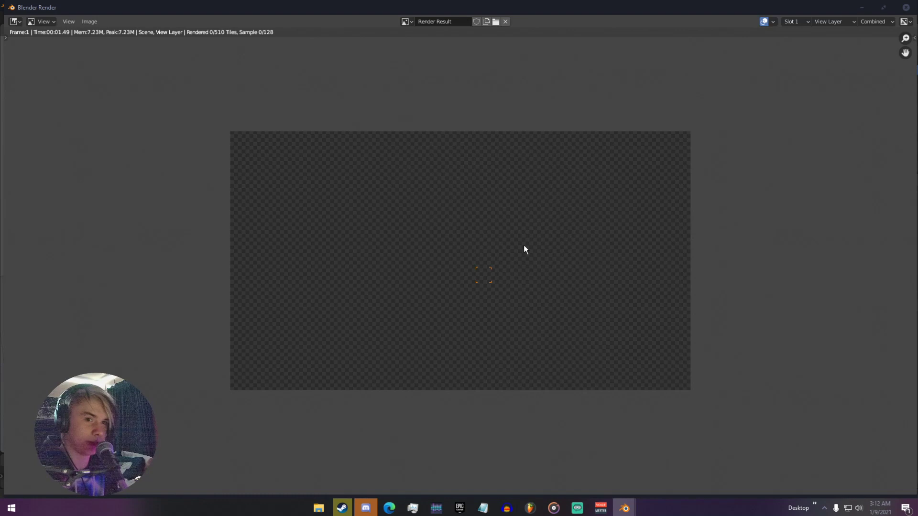
key(Escape)
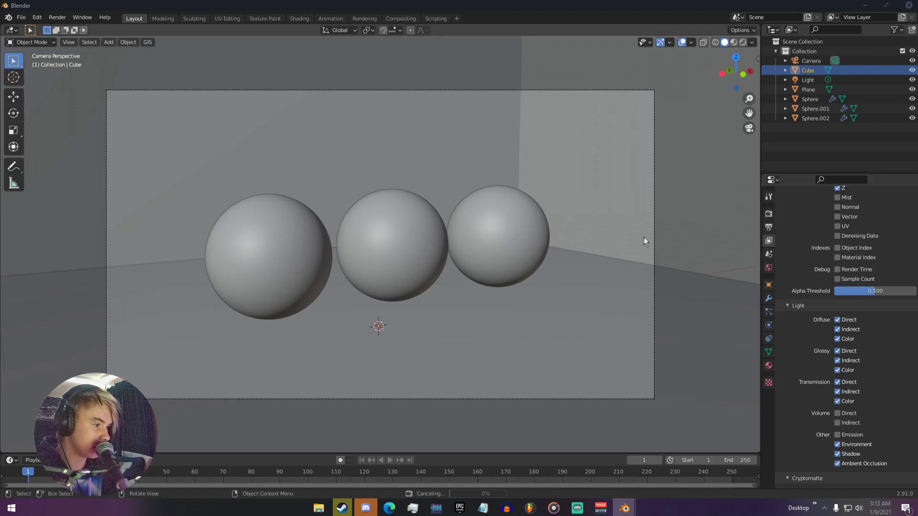
click(769, 214)
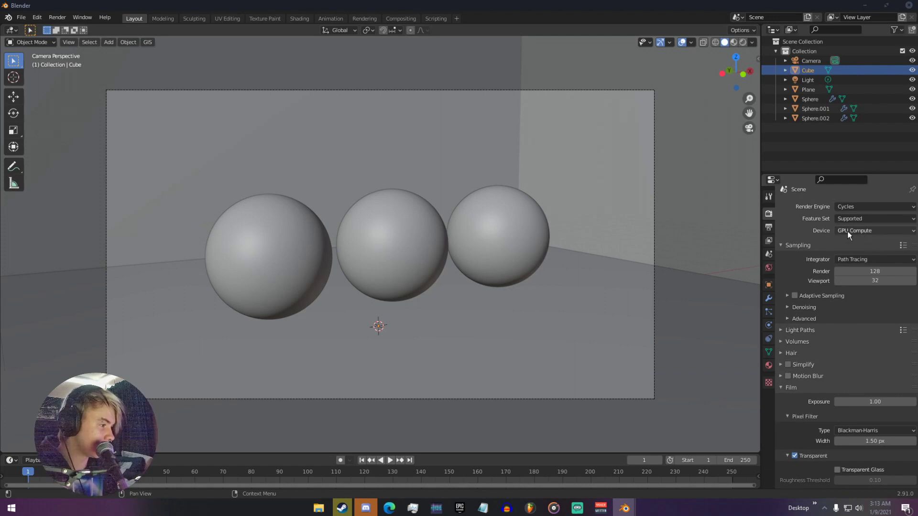
scroll(847, 235, down, 3)
click(796, 436)
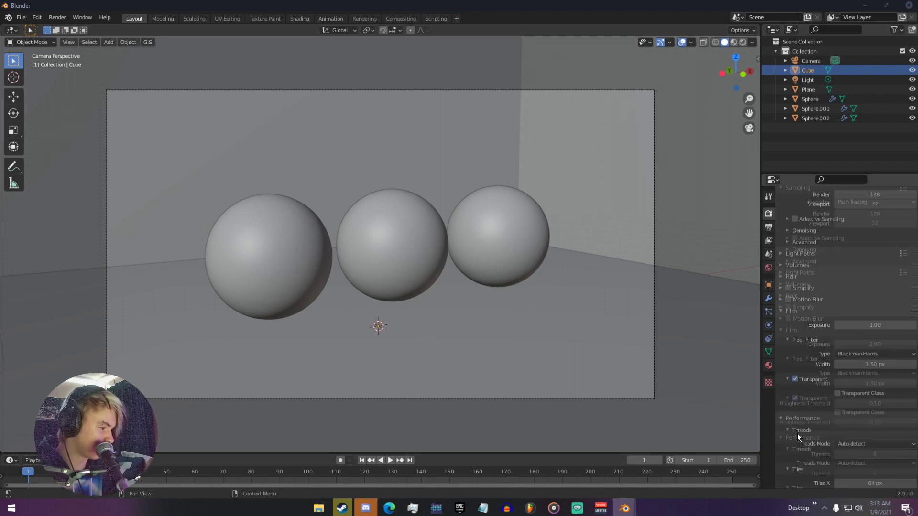
scroll(813, 440, down, 2)
click(865, 464)
text(56)
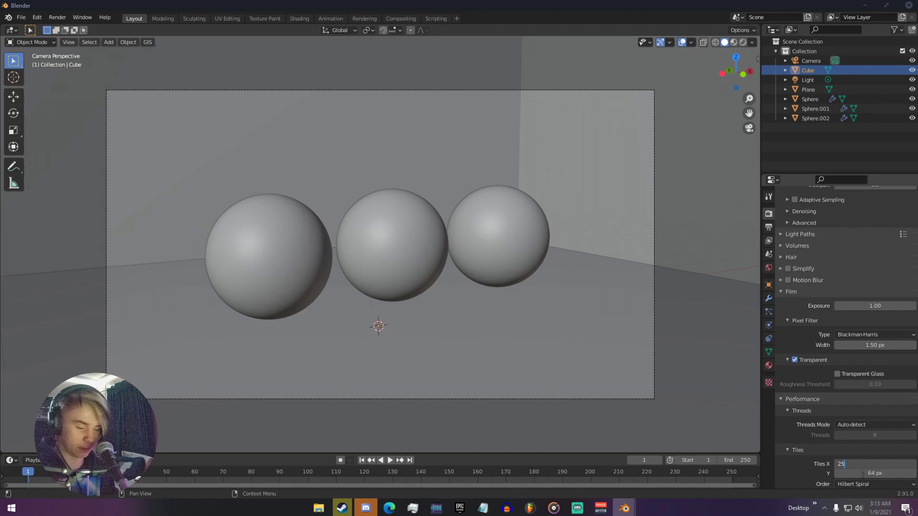
key(Tab)
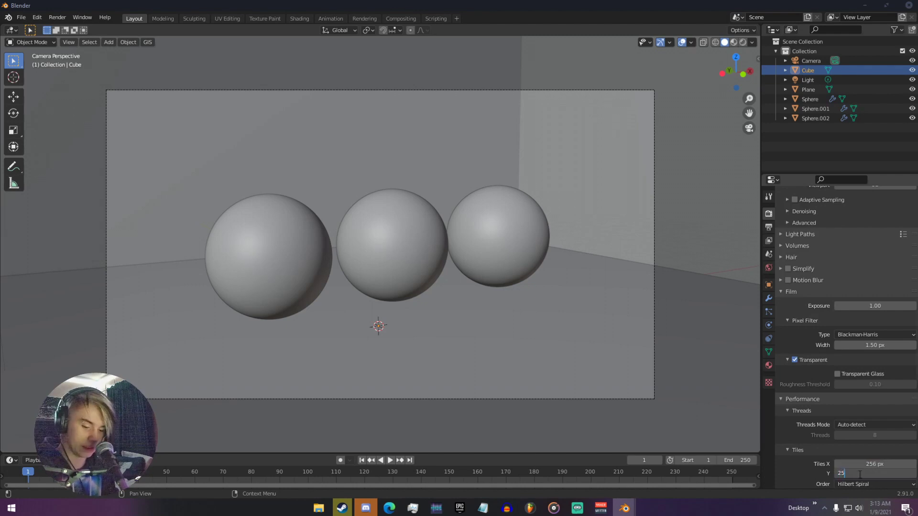
text(256)
key(Return)
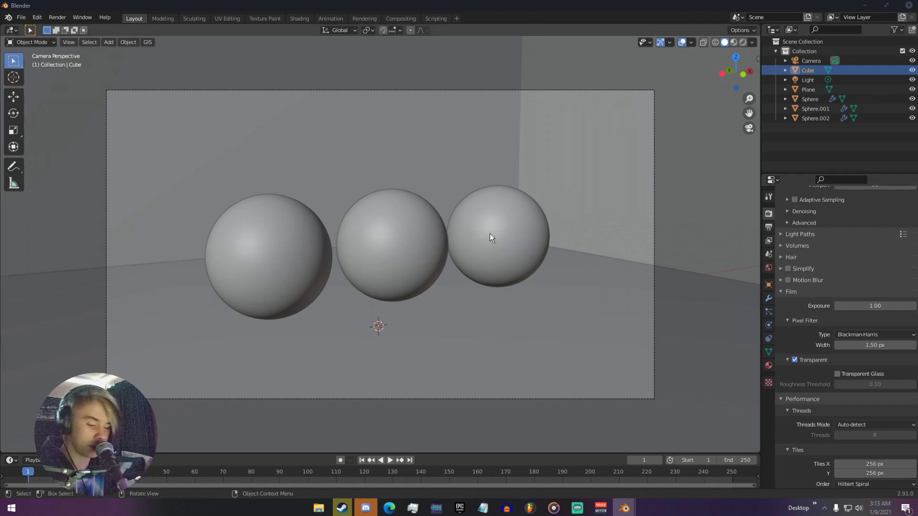
Render the current frame through the camera and close the finished render
key(F12)
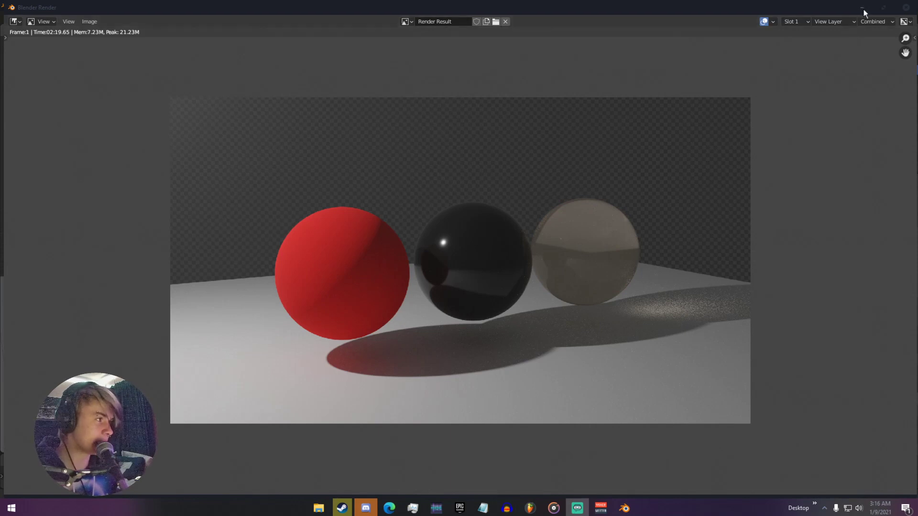
key(Escape)
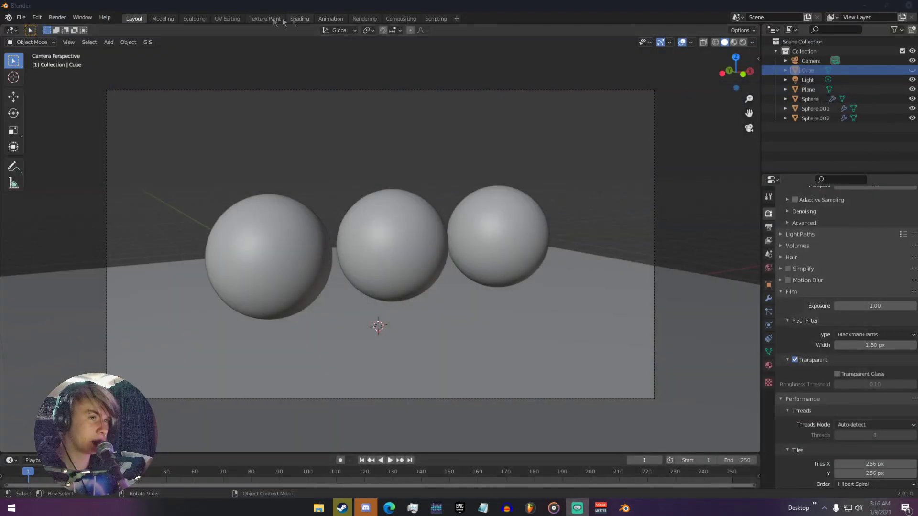
Enable nodes in the Compositing workspace and move the Render Layers and Composite nodes well apart
click(390, 18)
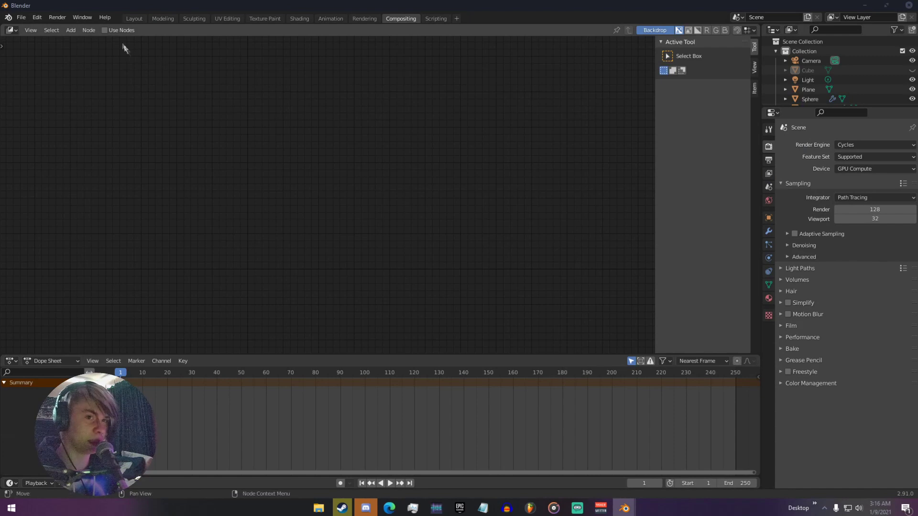
click(105, 30)
drag(291, 142, 219, 125)
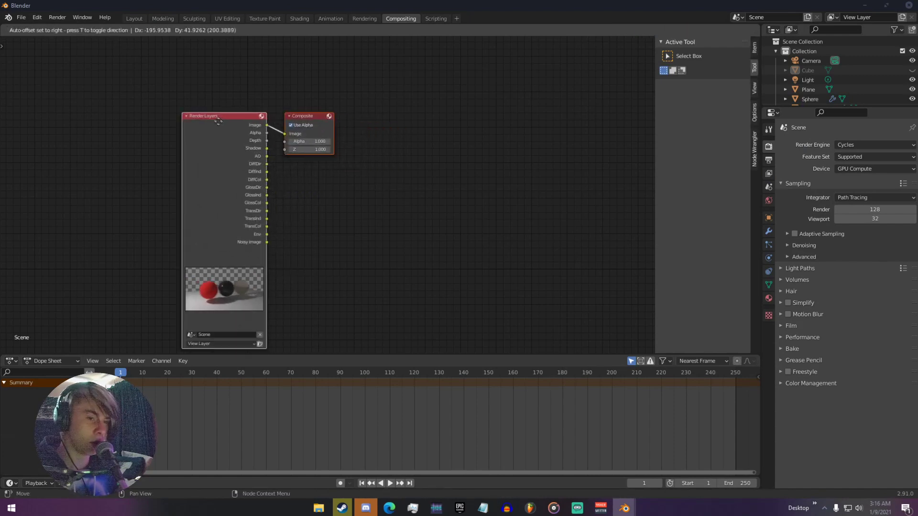
click(291, 112)
drag(299, 112, 414, 127)
drag(249, 122, 219, 100)
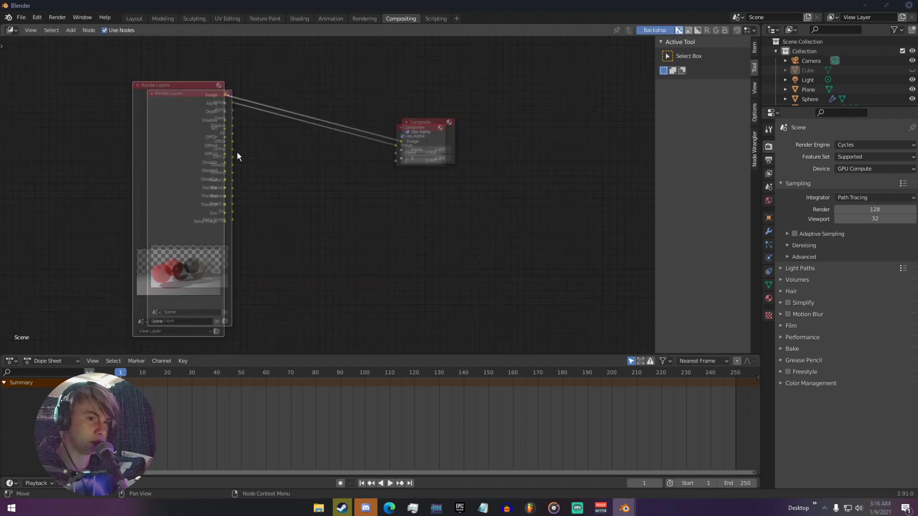
Preview the Render Layers image as the backdrop through a new Viewer node
scroll(238, 156, up, 3)
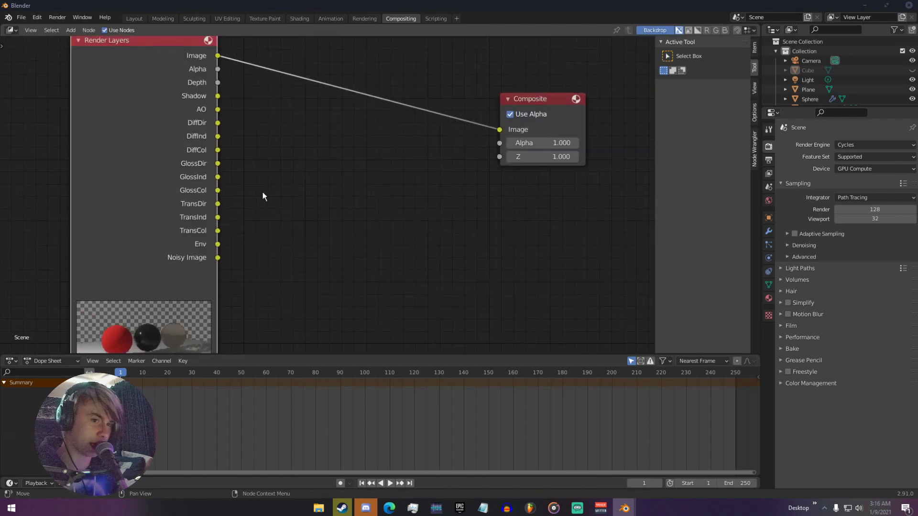
scroll(278, 194, down, 5)
middle_drag(381, 188, 345, 187)
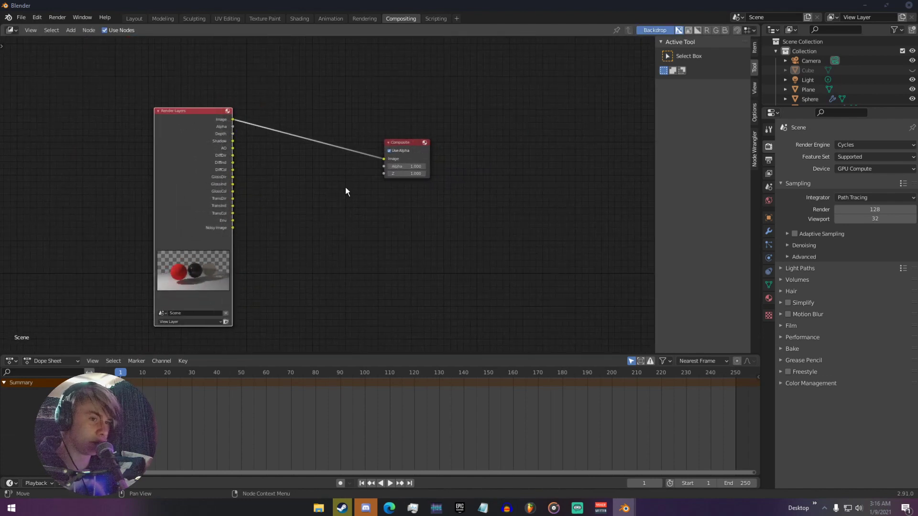
ctrl+shift+click(198, 115)
scroll(252, 128, down, 1)
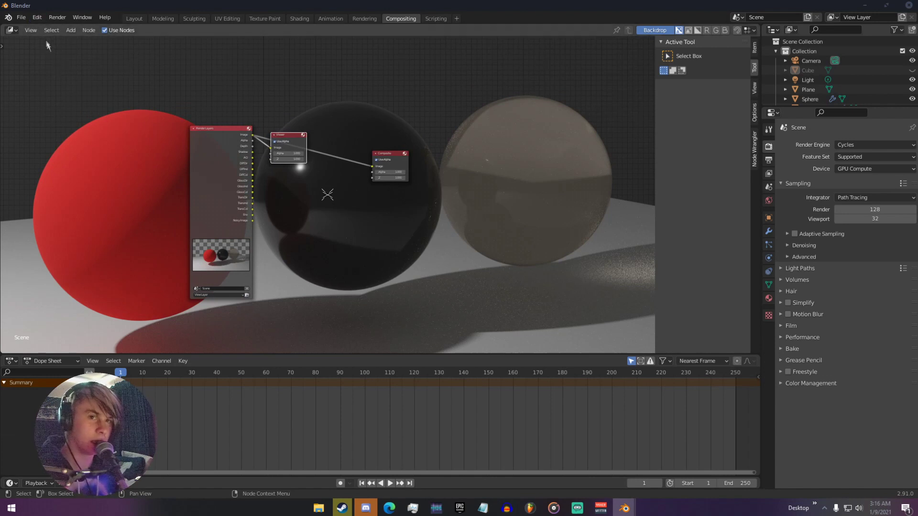
Search the add-ons in Preferences for "node" to check whether Node Wrangler is enabled
click(37, 18)
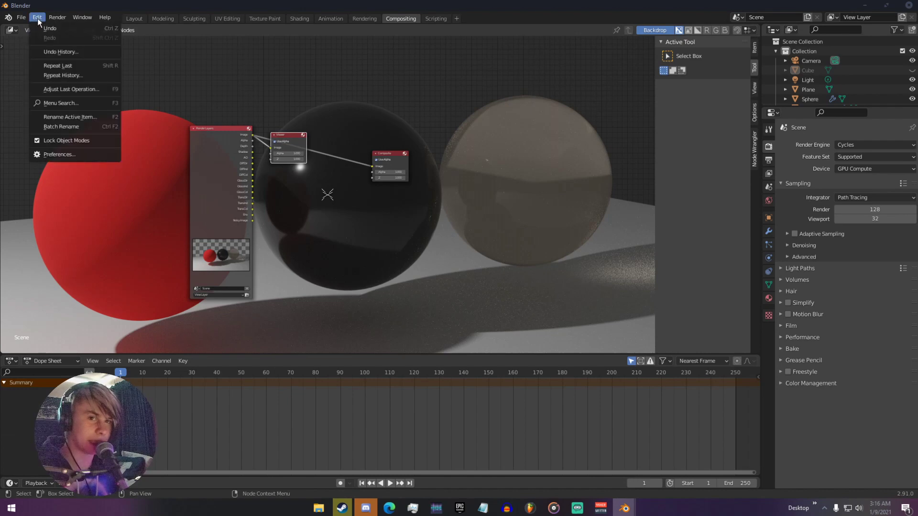
click(67, 156)
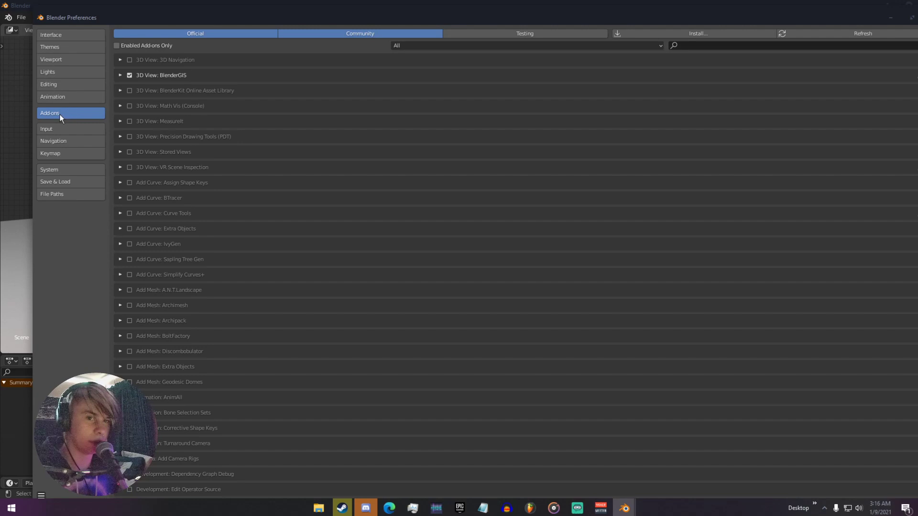
click(699, 46)
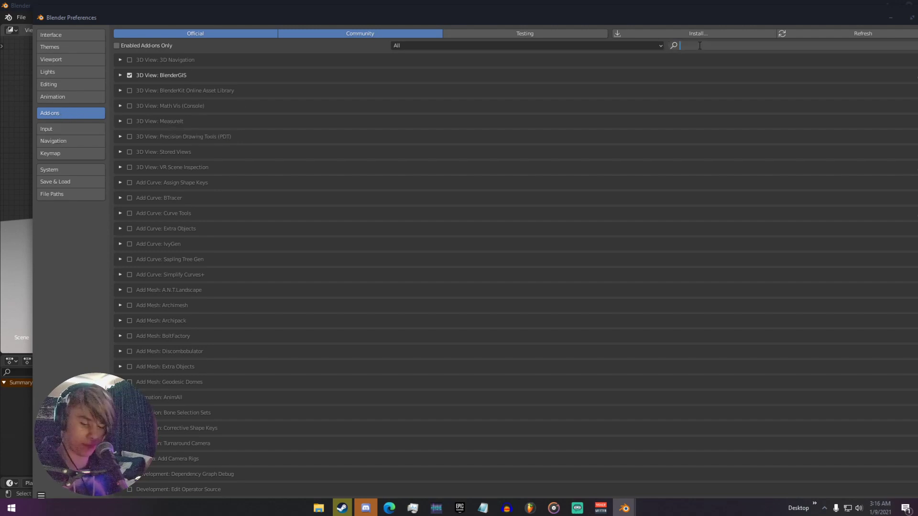
text(node)
key(Return)
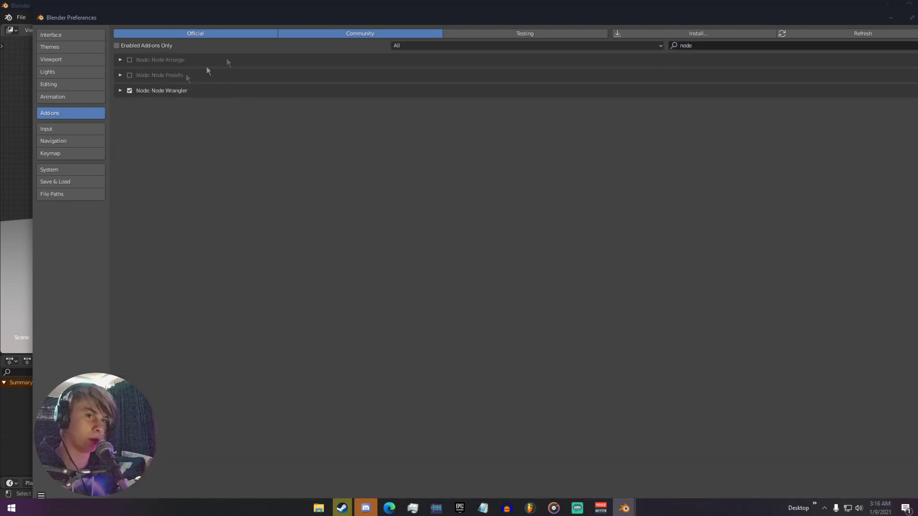
Reduce the Preferences window, save the preferences and close it
drag(226, 13, 71, 147)
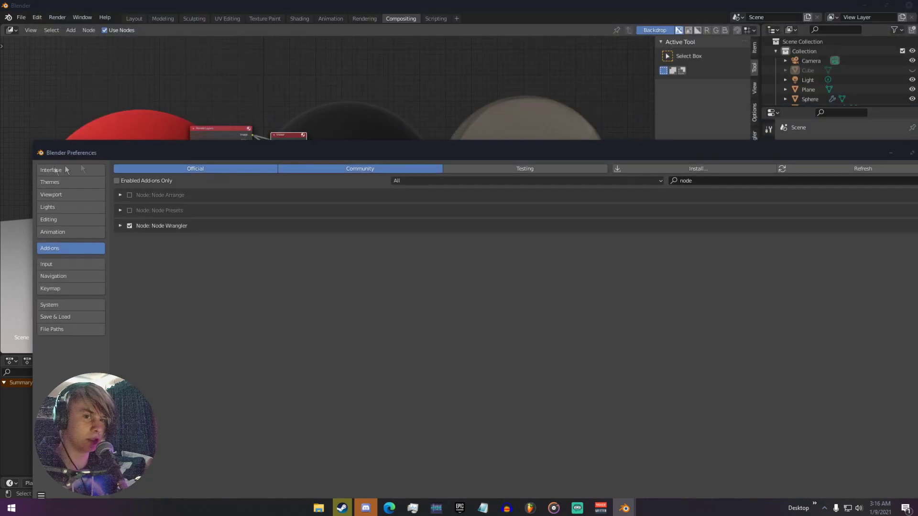
drag(31, 171, 431, 96)
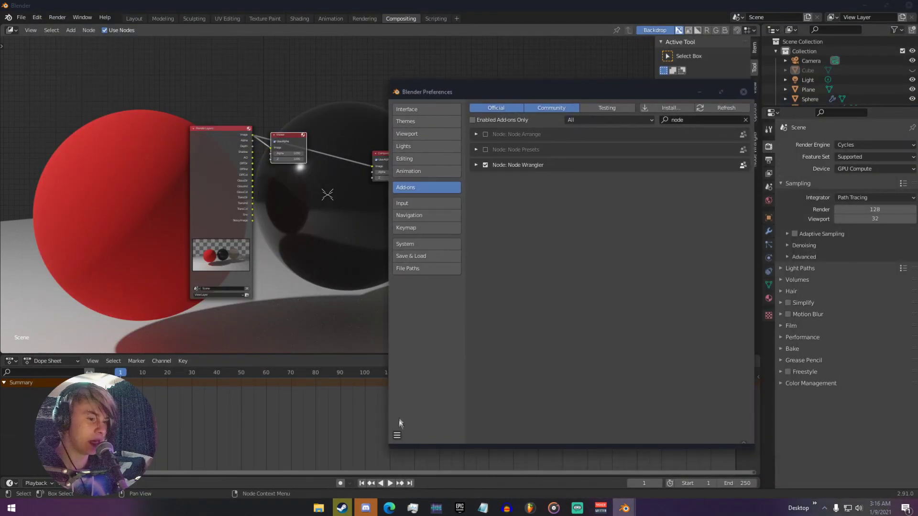
click(397, 435)
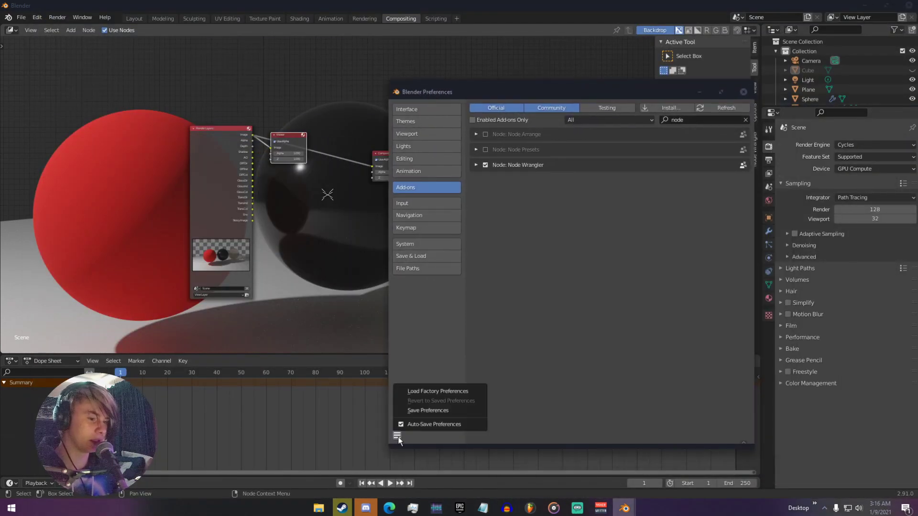
click(422, 410)
click(744, 91)
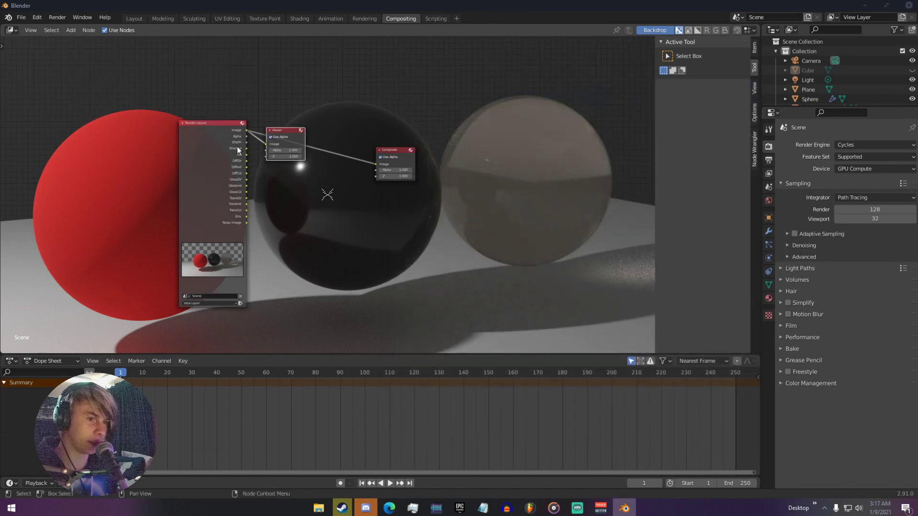
Place the Viewer node below the Composite node and reconnect the Render Layers Image output to it
scroll(237, 147, up, 4)
middle_drag(193, 103, 202, 70)
mouse_move(316, 85)
mouse_down()
mouse_move(505, 209)
mouse_move(460, 231)
mouse_move(530, 211)
mouse_up()
scroll(445, 199, down, 2)
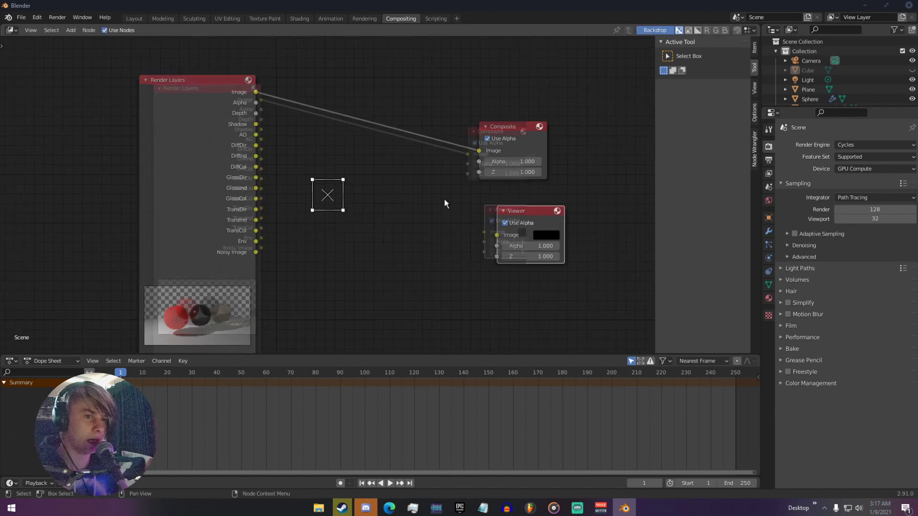
ctrl+shift+click(212, 93)
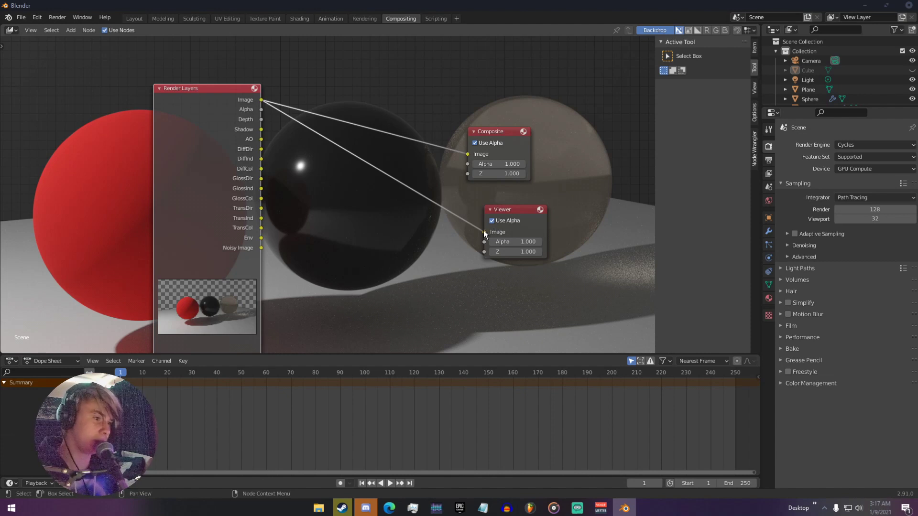
drag(506, 221, 493, 236)
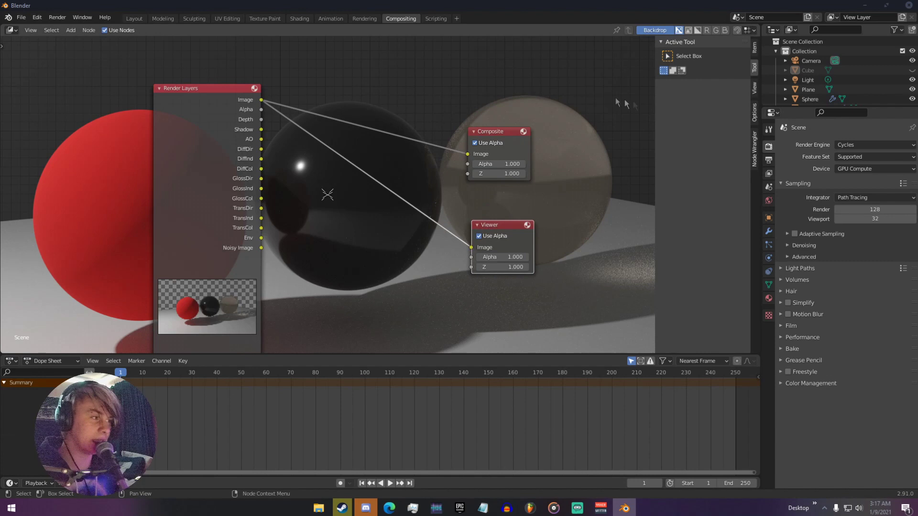
Fit the backdrop to the editor, then shrink it to a zoom of about 0.34 and place it between the nodes
click(754, 89)
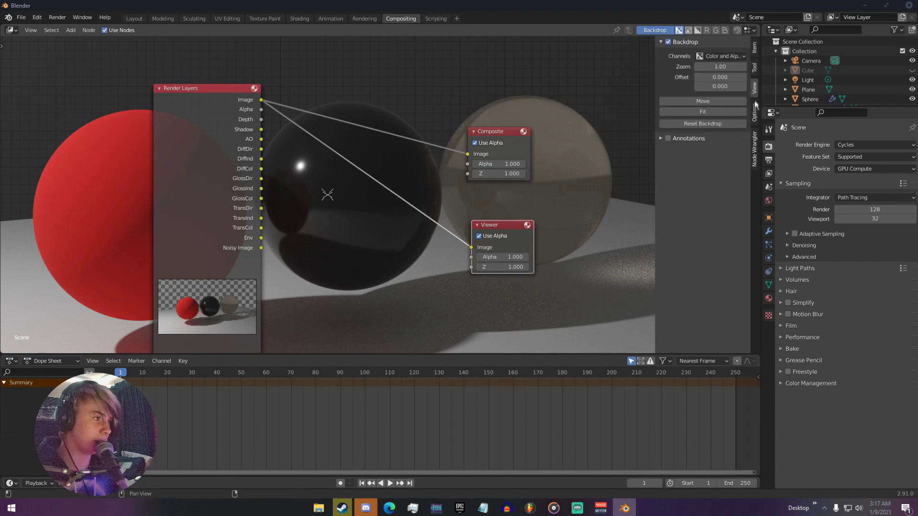
click(731, 114)
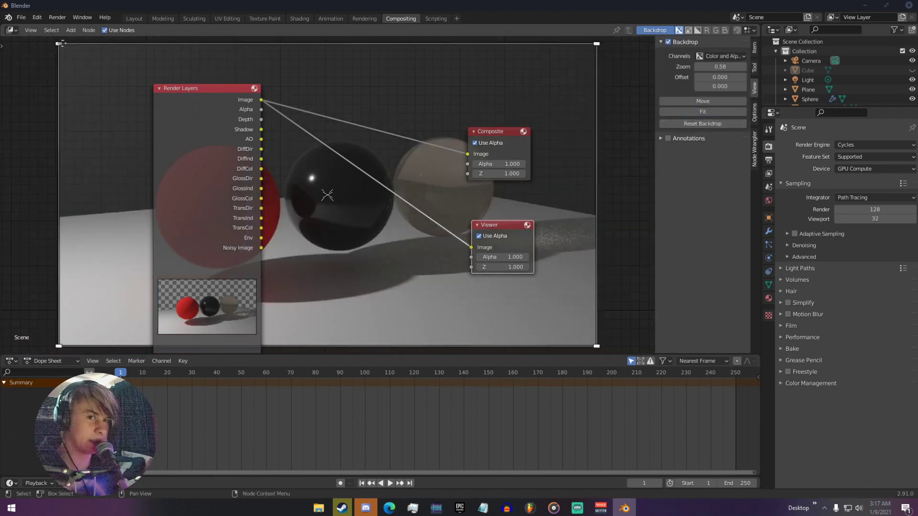
drag(60, 43, 295, 177)
drag(357, 232, 313, 183)
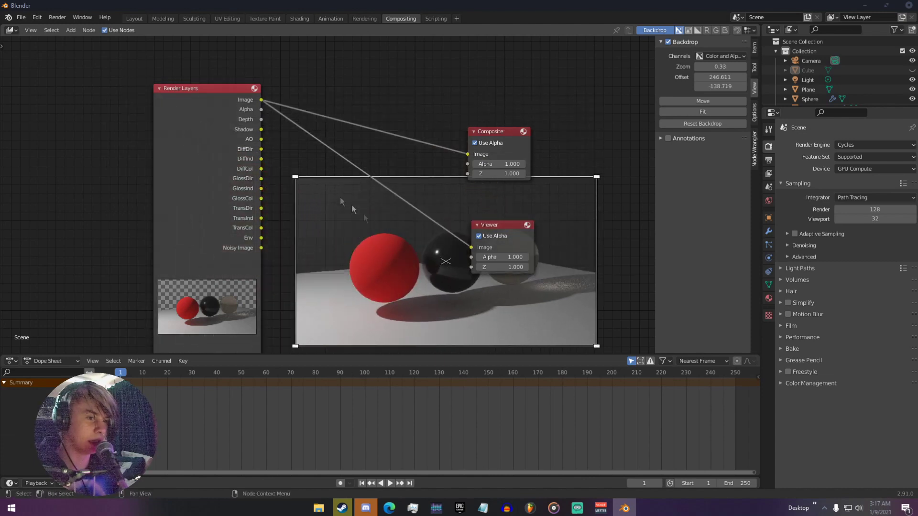
drag(296, 178, 281, 168)
drag(596, 162, 591, 114)
drag(416, 212, 387, 220)
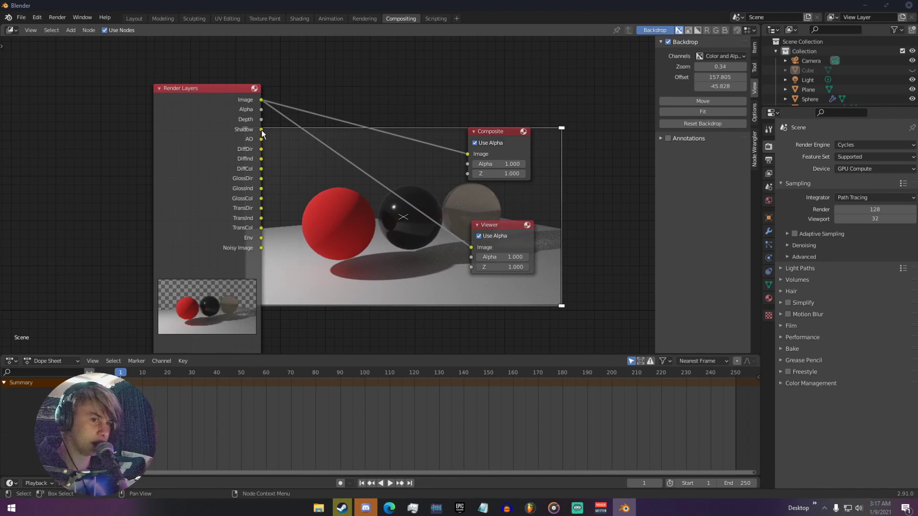
Preview the Shadow, AO, DiffDir, DiffInd and DiffCol passes one after another through the Viewer node
drag(262, 129, 471, 247)
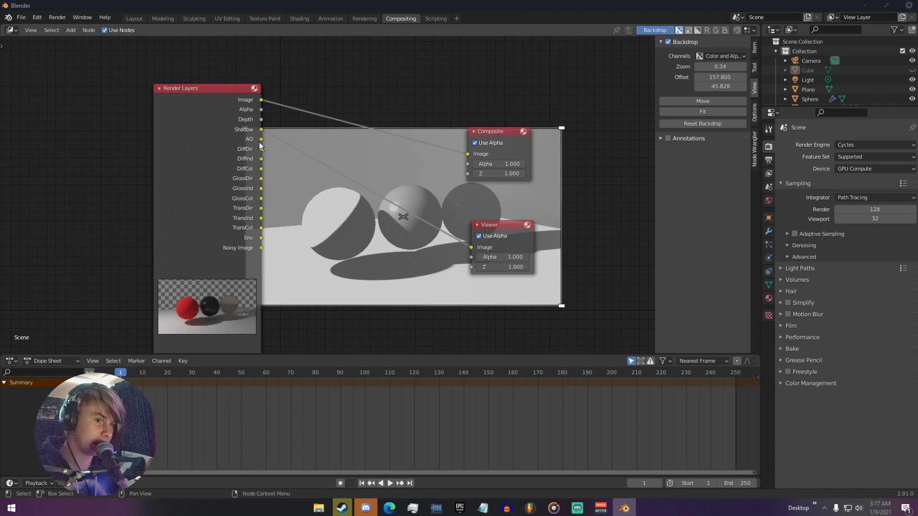
drag(262, 140, 471, 247)
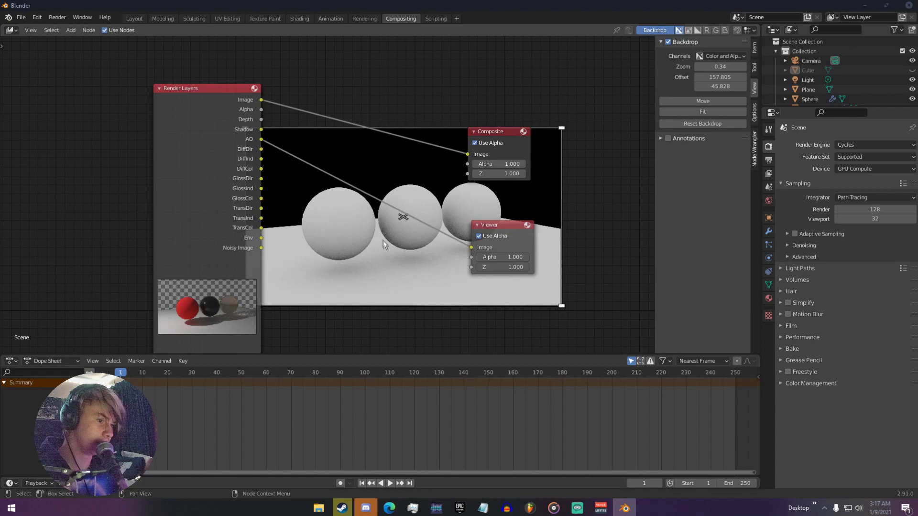
scroll(397, 248, up, 2)
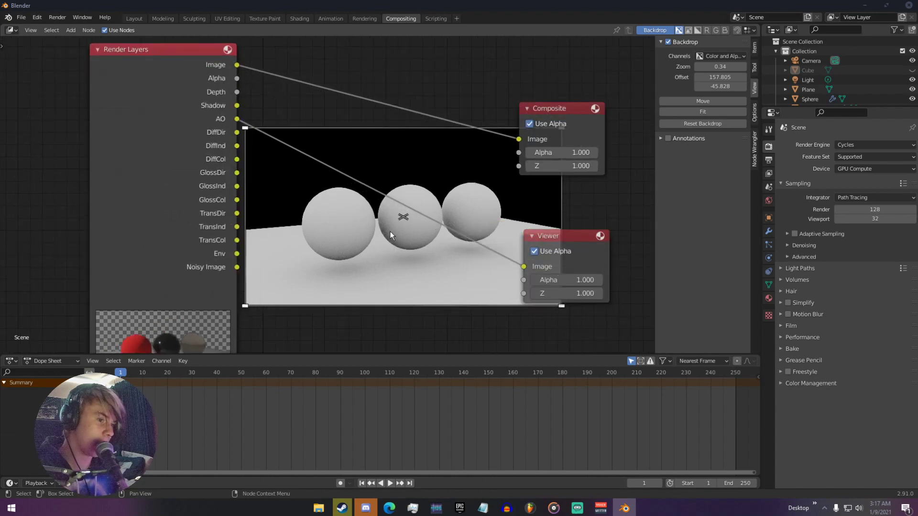
scroll(390, 234, down, 1)
drag(256, 145, 483, 252)
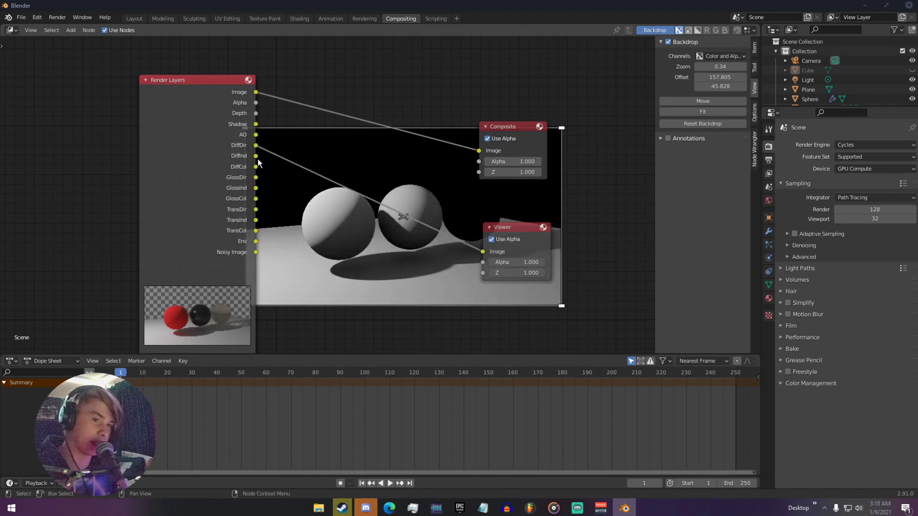
drag(256, 156, 482, 251)
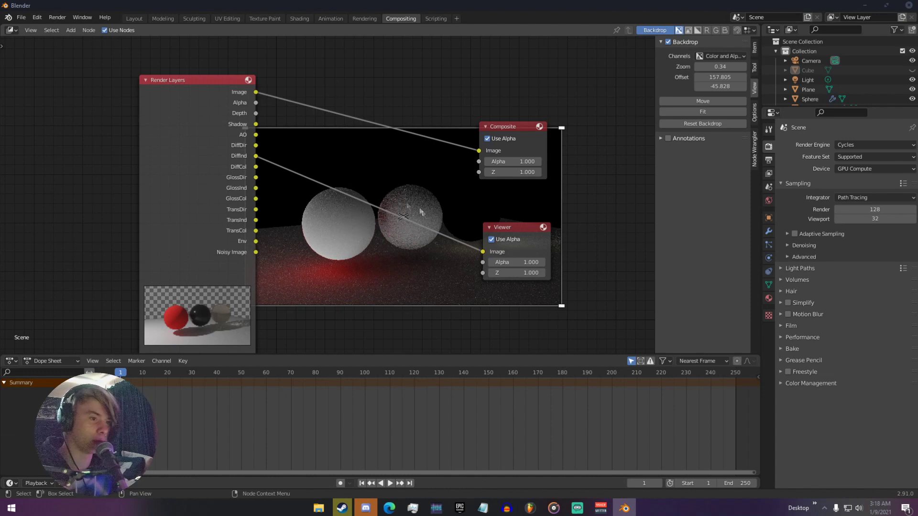
drag(257, 167, 483, 251)
Preview the GlossDir, GlossInd and GlossCol passes in turn through the Viewer node
drag(257, 178, 483, 251)
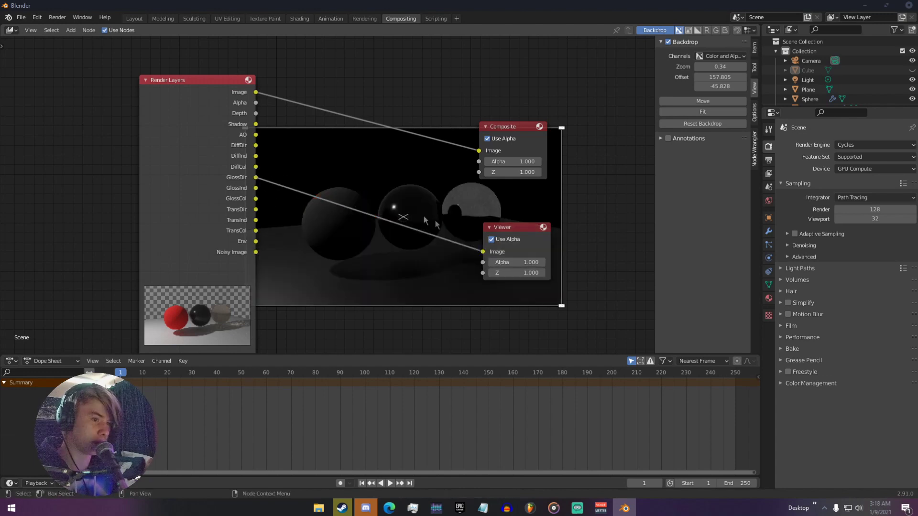
drag(257, 188, 483, 251)
drag(257, 199, 483, 251)
Preview the TransDir, TransInd, TransCol, Env and Noisy Image outputs in turn through the Viewer node
drag(256, 209, 483, 252)
drag(257, 220, 483, 252)
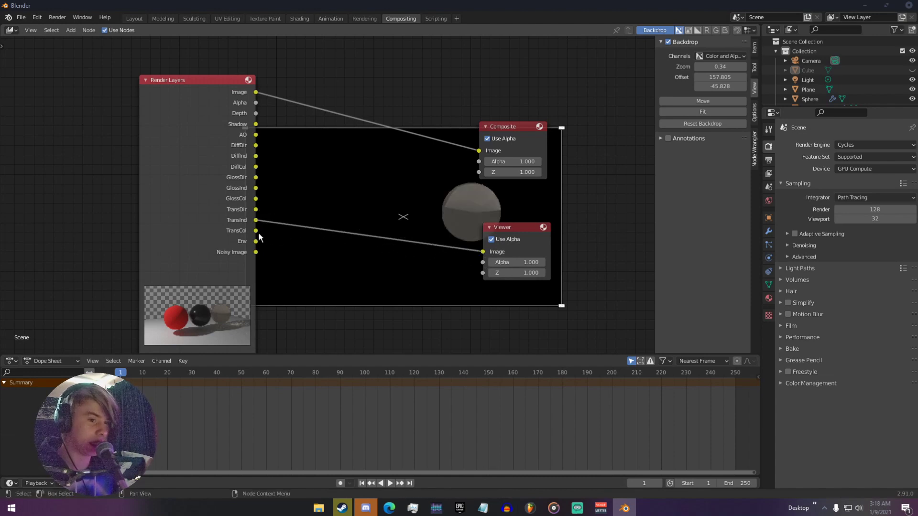
drag(256, 230, 483, 252)
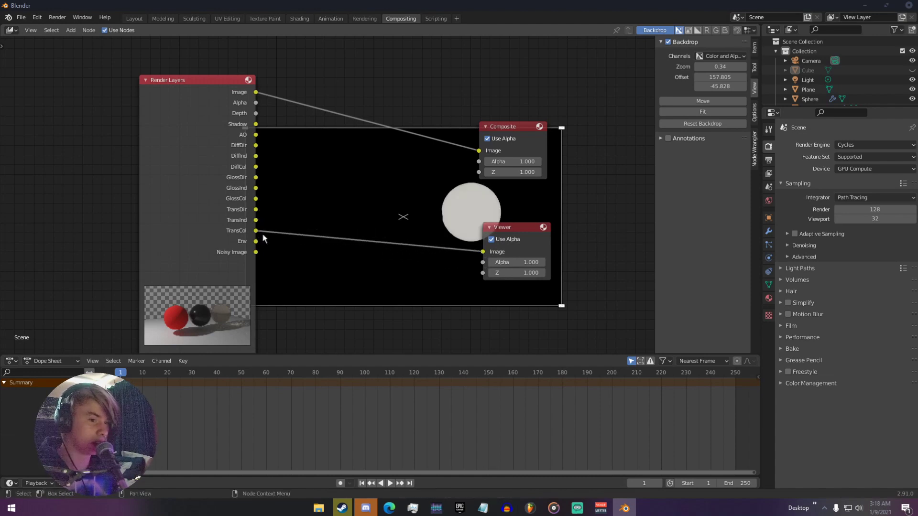
drag(256, 242, 483, 252)
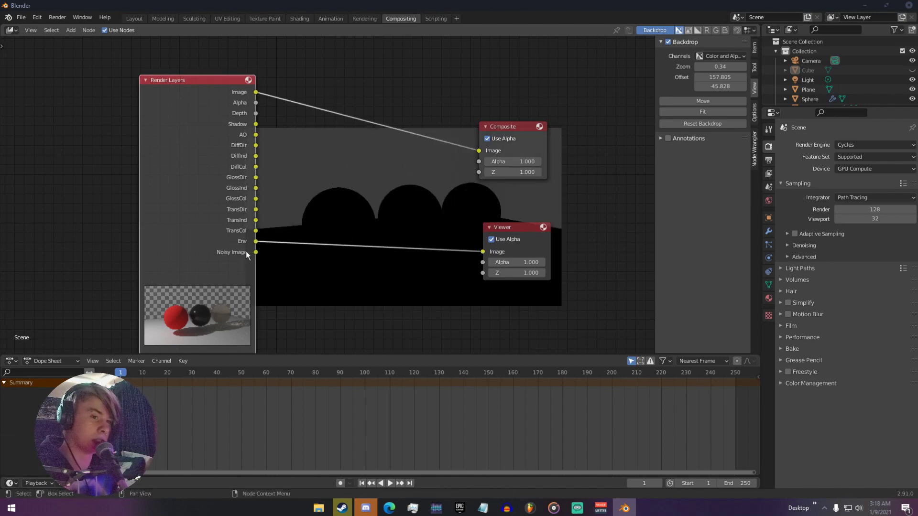
drag(256, 253, 483, 251)
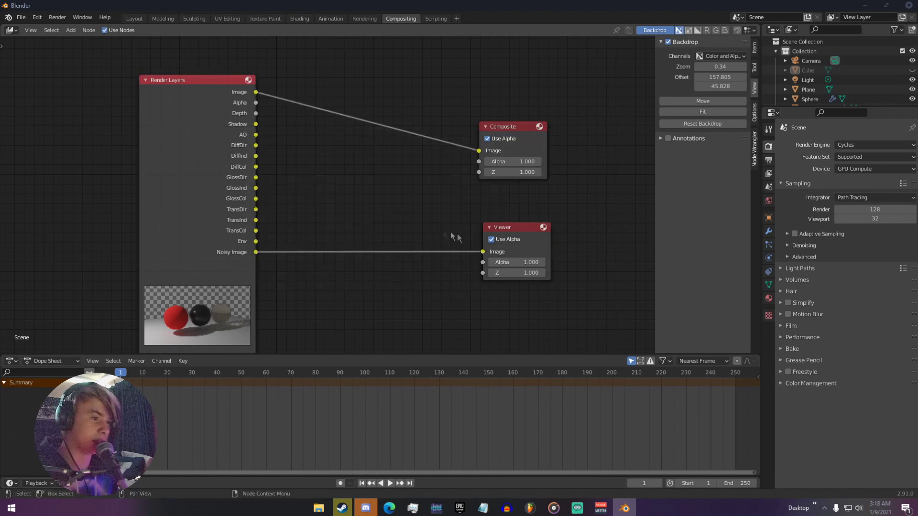
Cut the Noisy Image link and preview the combined Image output through the Viewer node
ctrl+right_drag(404, 216, 383, 267)
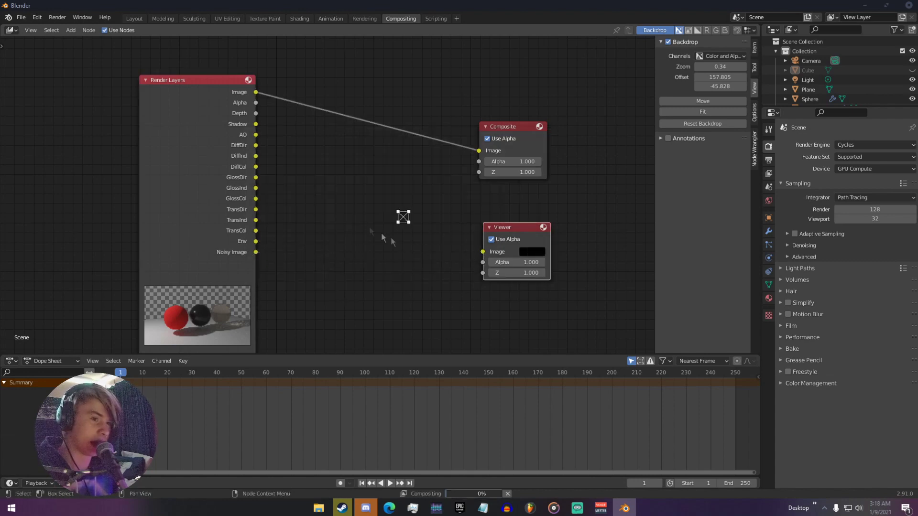
drag(261, 96, 484, 252)
scroll(413, 225, up, 1)
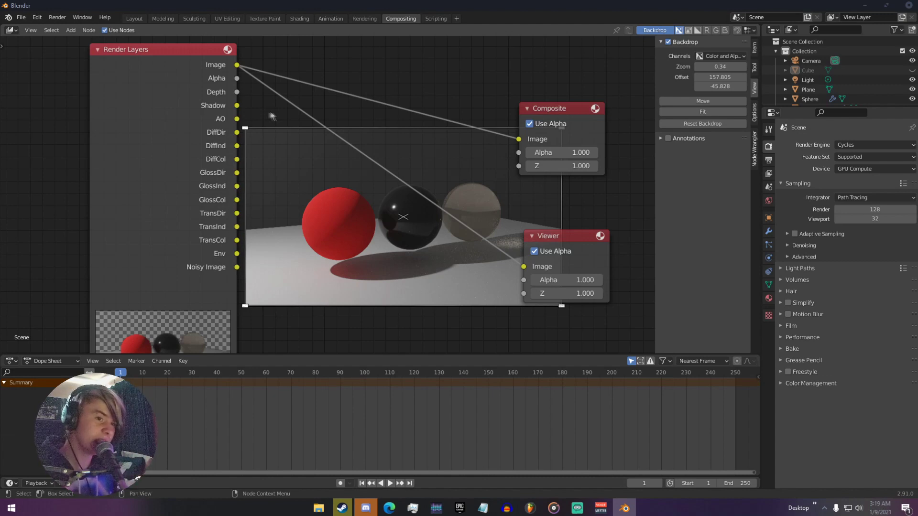
scroll(314, 185, down, 3)
scroll(349, 263, up, 2)
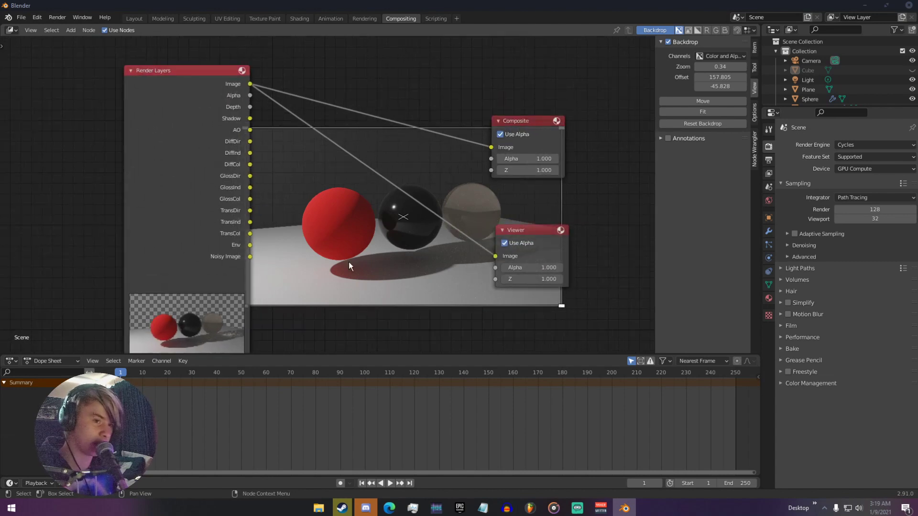
Disconnect the Viewer node and add a Mix node between the Render Layers and Viewer nodes
drag(508, 261, 447, 198)
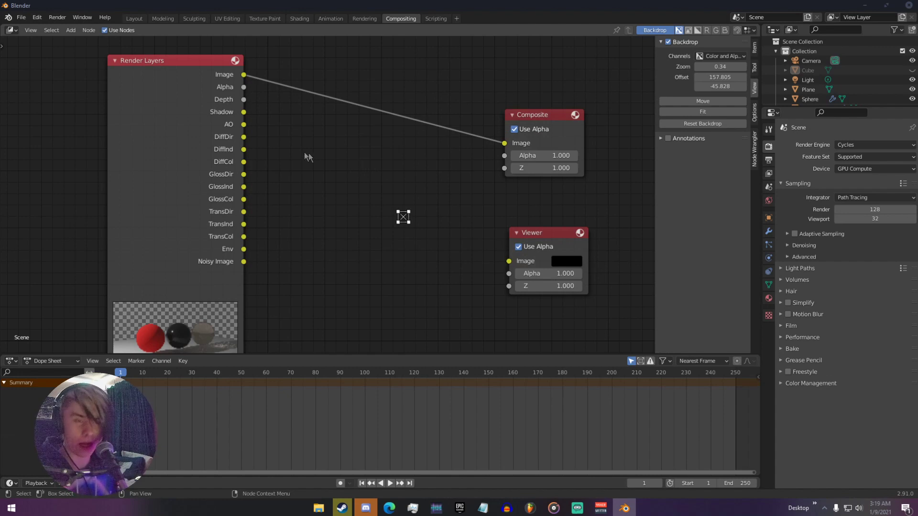
key(shift+a)
text(mix)
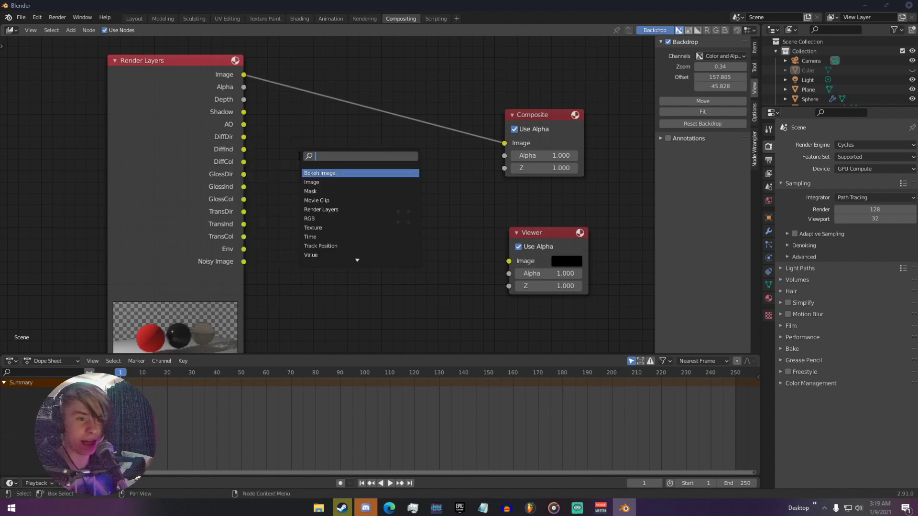
key(Return)
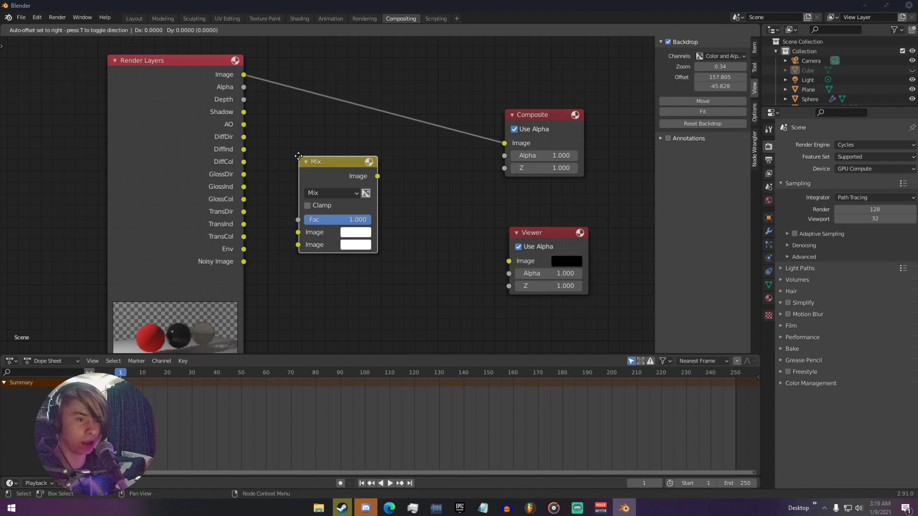
click(299, 156)
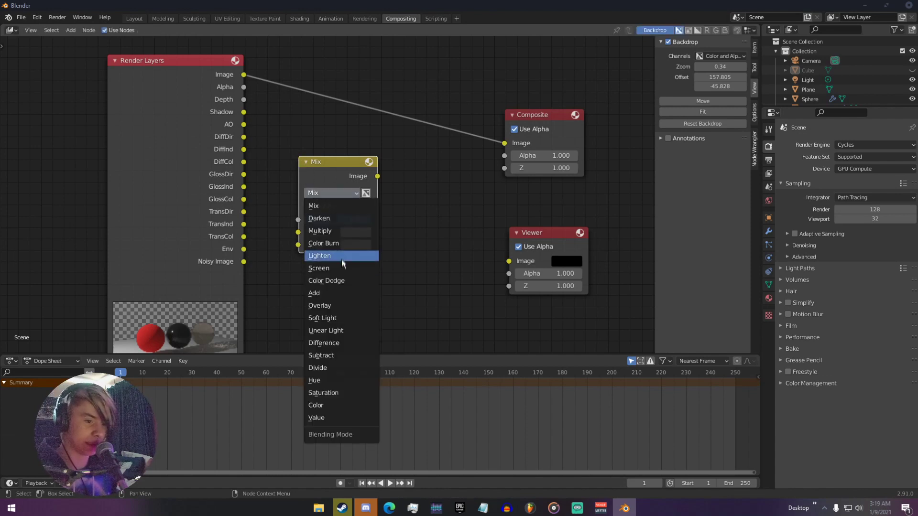
Set the Mix node's blending mode to Add, combine the DiffDir and DiffCol passes in it, and preview the result through the Viewer node
click(324, 294)
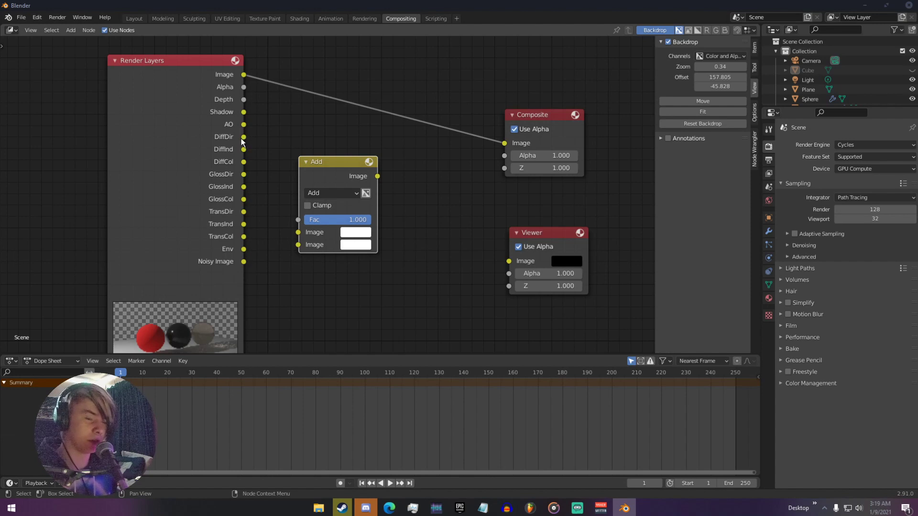
drag(243, 138, 297, 233)
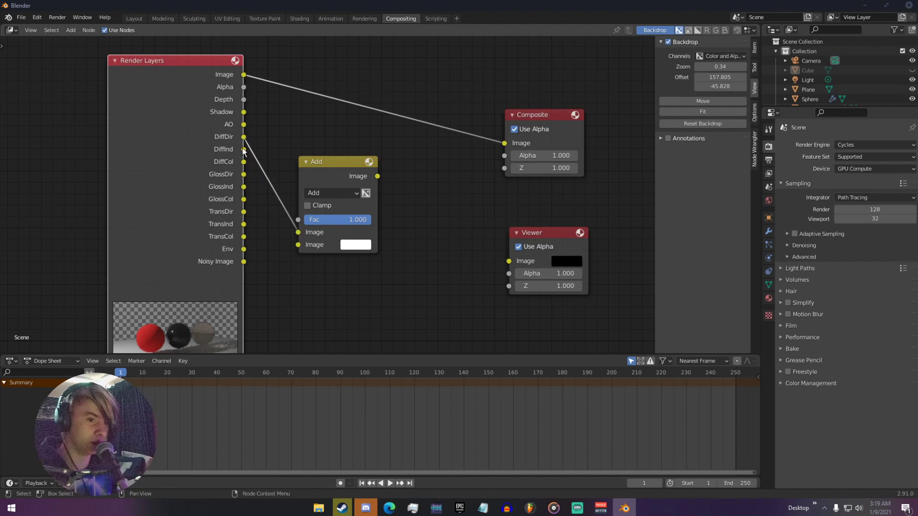
drag(243, 161, 299, 245)
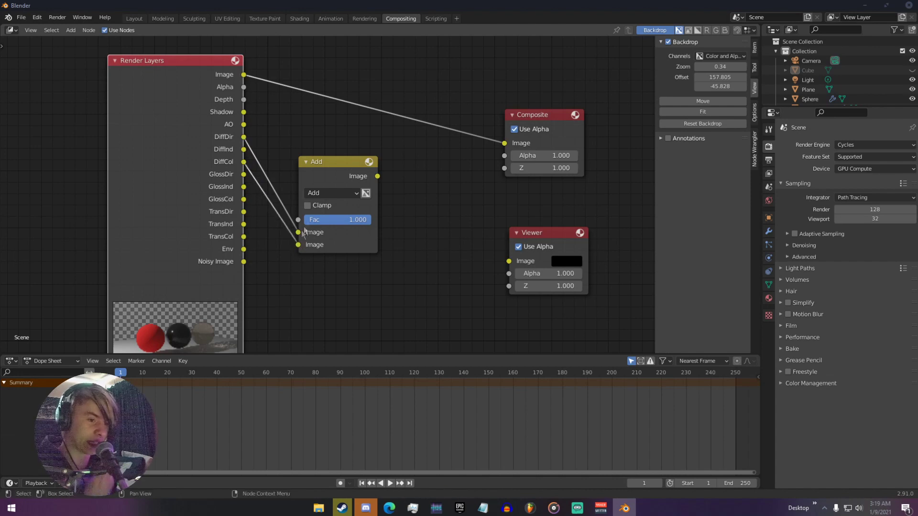
drag(377, 176, 509, 262)
drag(343, 168, 434, 293)
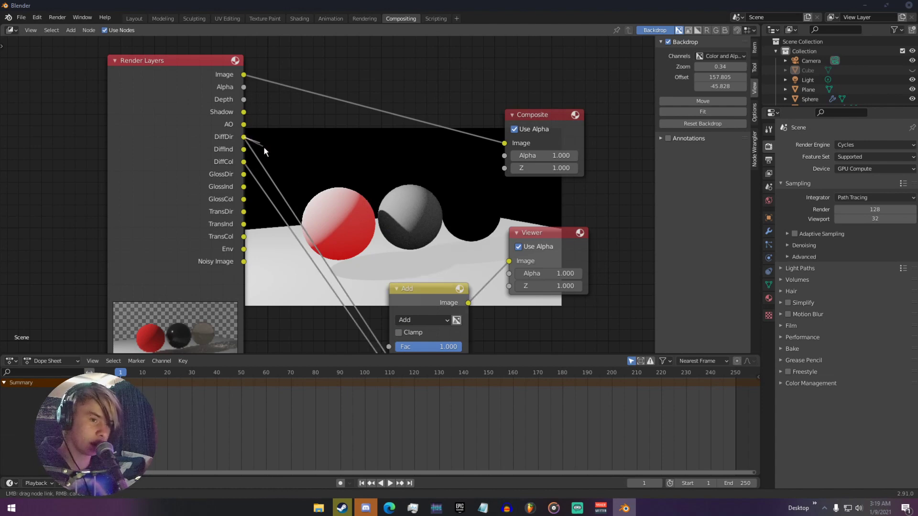
Replace the DiffDir input of the Add node with the GlossDir pass and move the node clear of the backdrop preview
drag(416, 293, 428, 194)
drag(399, 261, 384, 239)
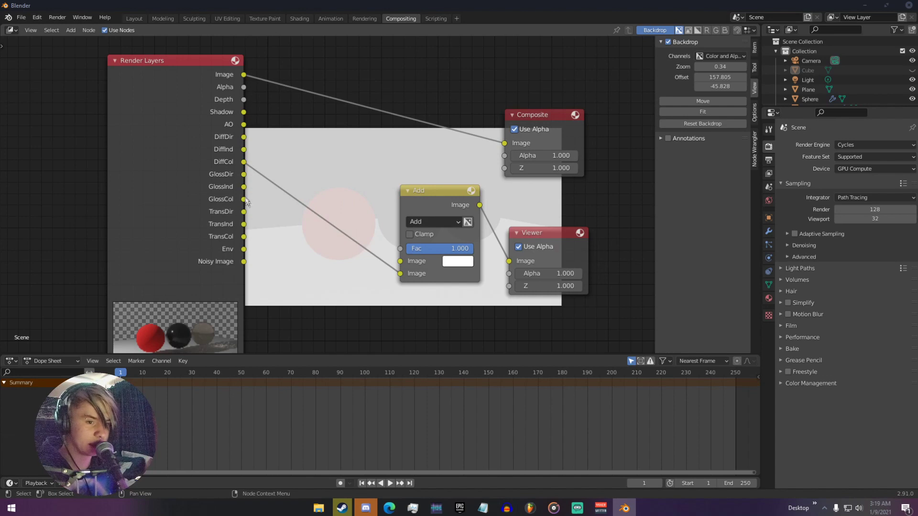
drag(244, 174, 292, 198)
drag(389, 251, 400, 261)
drag(402, 207, 374, 279)
scroll(354, 215, up, 2)
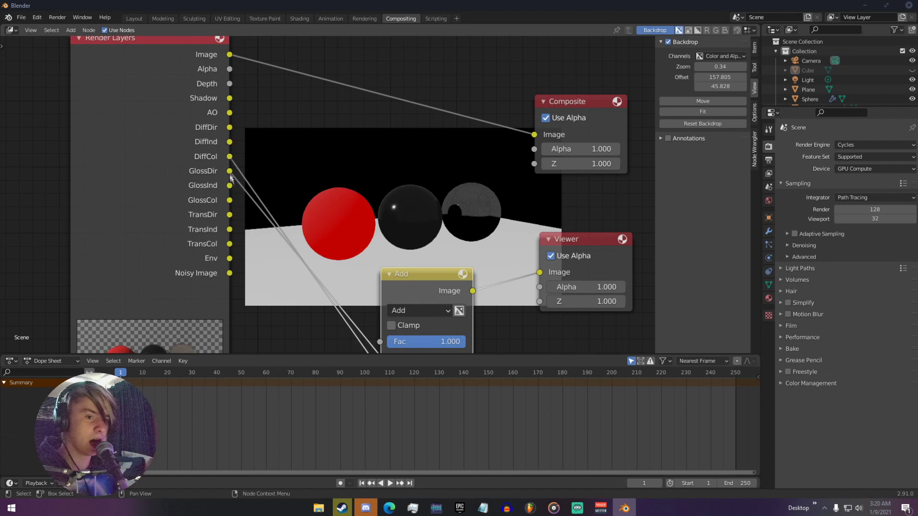
Insert a duplicate Add node before the Viewer and link the TransDir pass to its second image input
drag(423, 276, 348, 187)
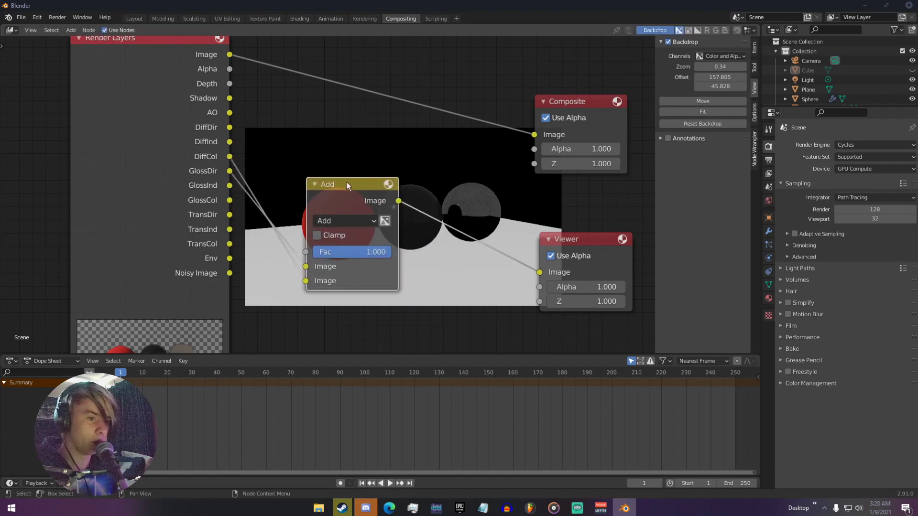
key(shift+d)
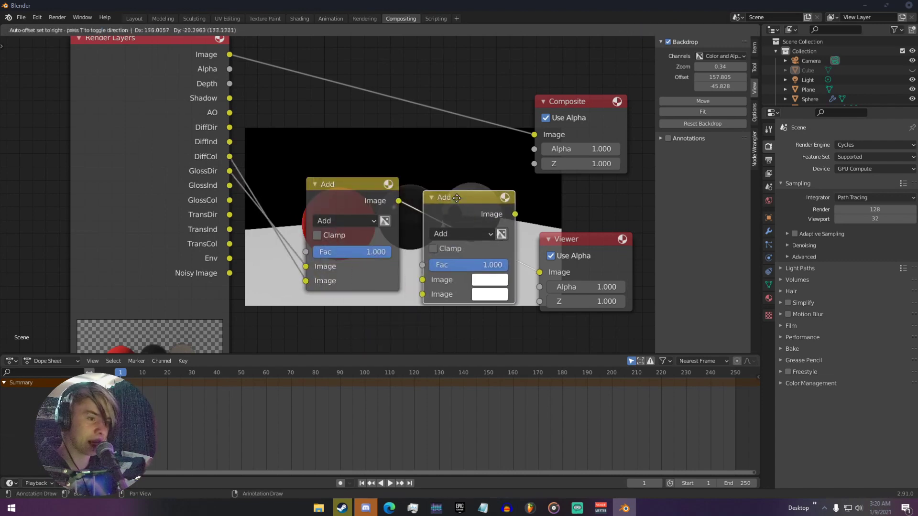
click(469, 198)
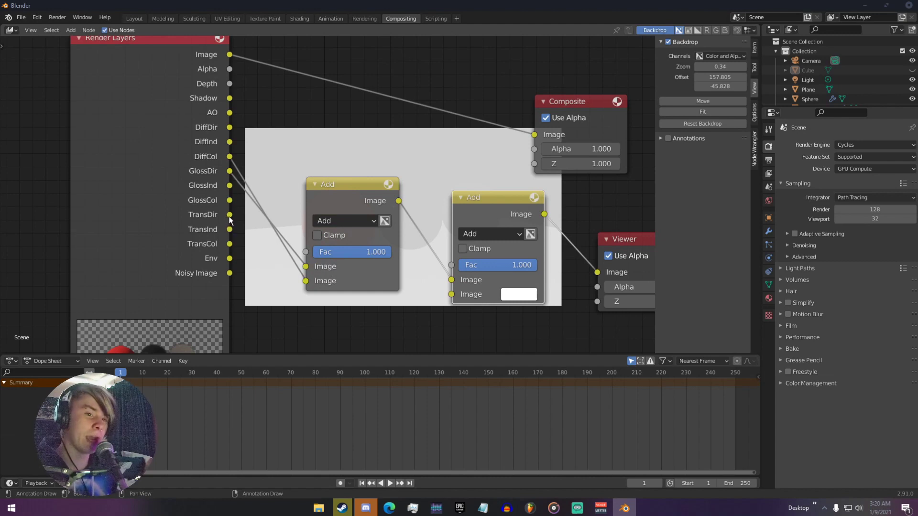
drag(229, 216, 449, 294)
Insert a third Add node before the Viewer, link TransInd to its second image input, and rearrange the Add nodes below the preview spheres
drag(363, 192, 348, 229)
key(shift+d)
click(487, 240)
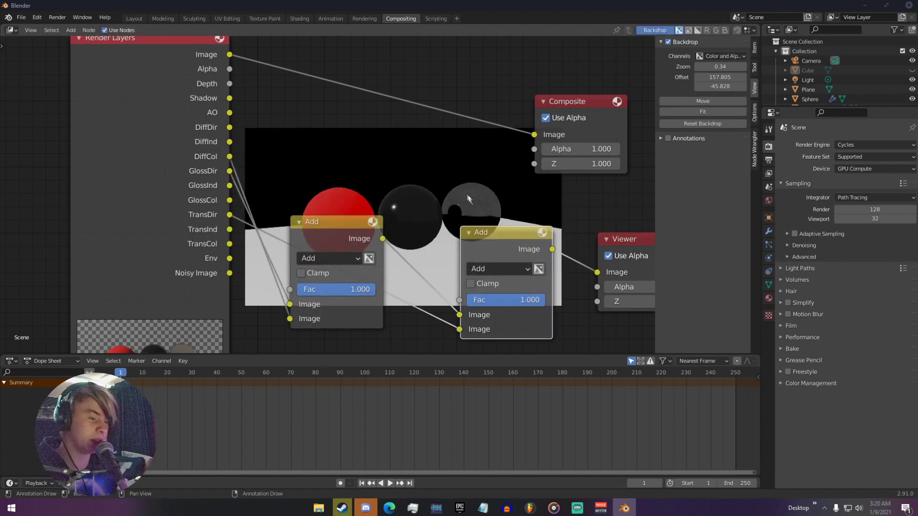
drag(517, 242, 452, 233)
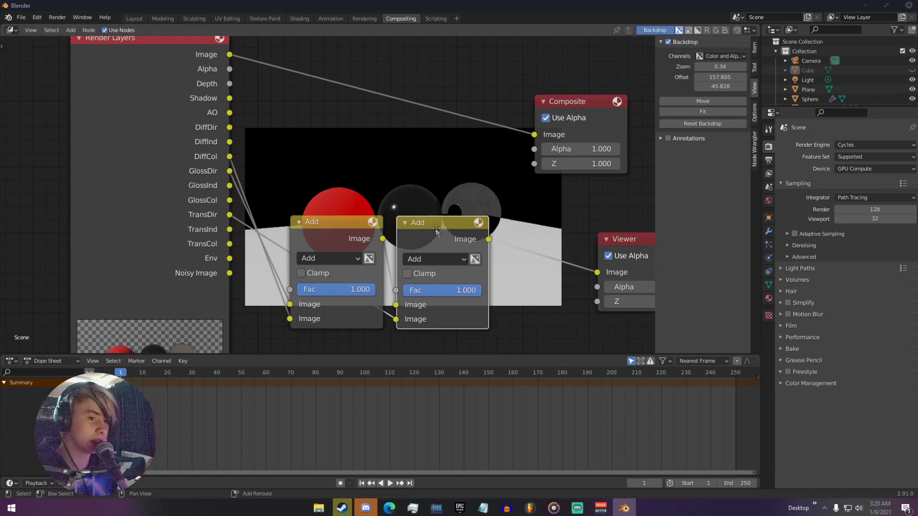
key(shift+d)
click(526, 228)
drag(231, 231, 551, 328)
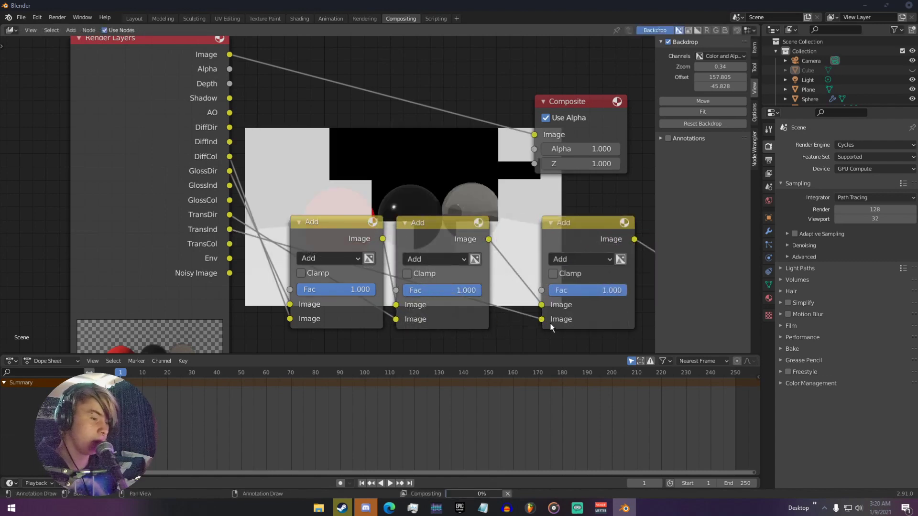
drag(455, 224, 443, 241)
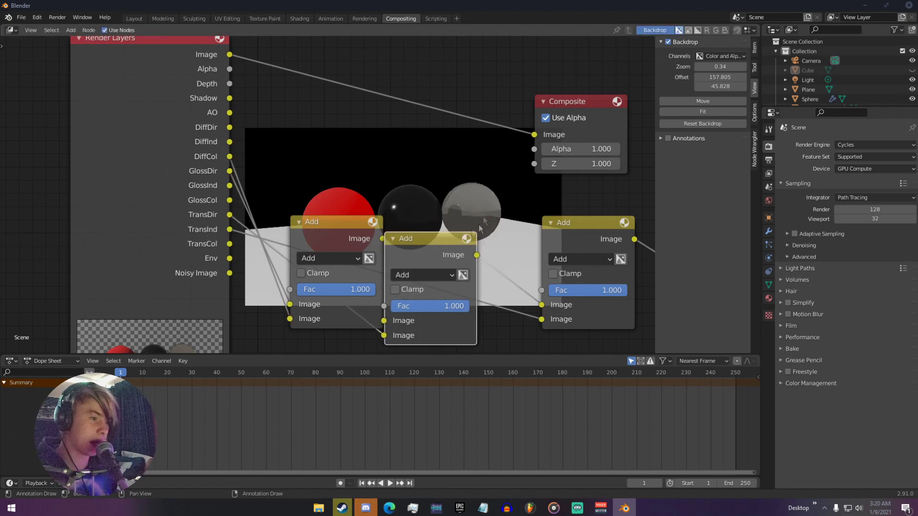
scroll(461, 225, up, 2)
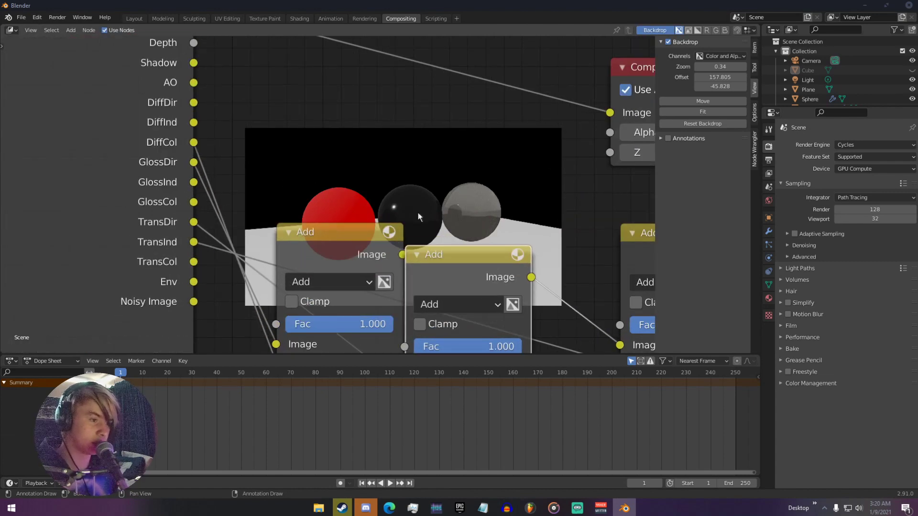
scroll(426, 215, down, 3)
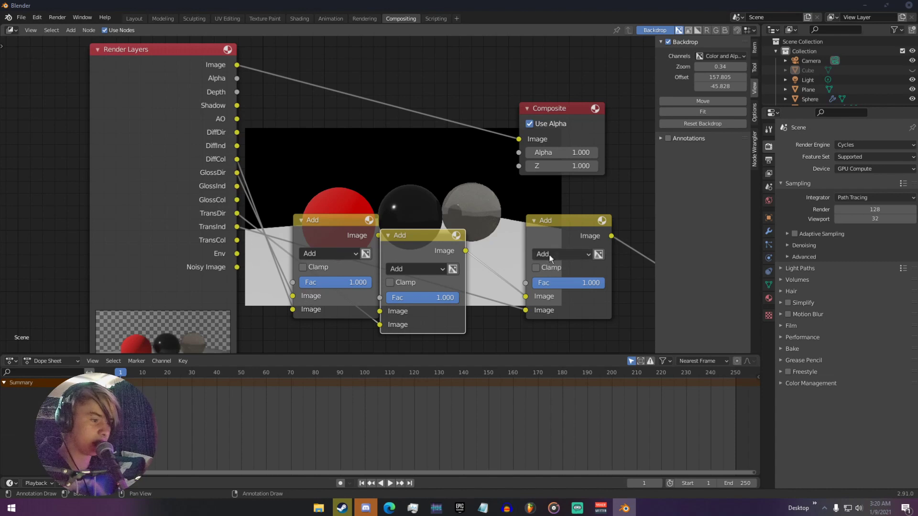
Insert a fourth Add node before the Viewer and link the TransCol pass to its second image input
ctrl+shift+click(561, 233)
middle_drag(561, 233, 446, 234)
key(shift+d)
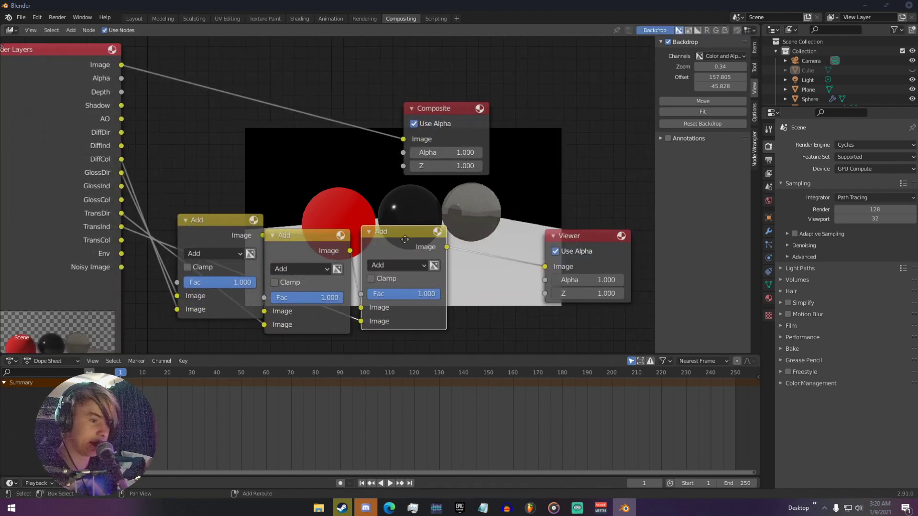
click(536, 239)
drag(122, 240, 495, 320)
scroll(479, 214, up, 2)
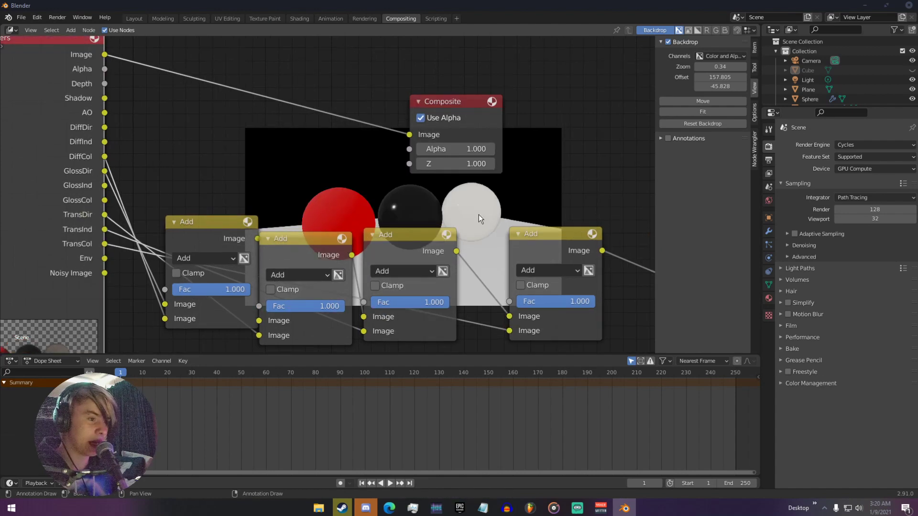
scroll(475, 215, down, 2)
drag(493, 320, 496, 321)
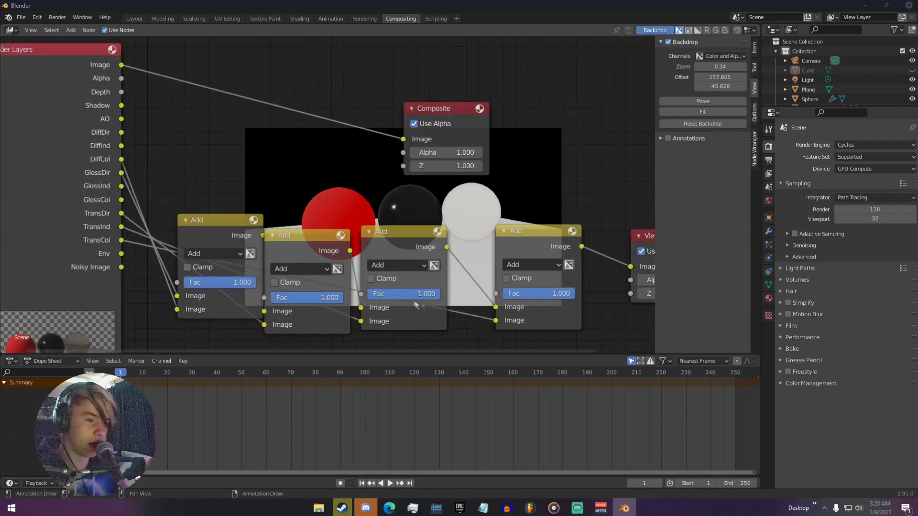
mouse_move(412, 297)
mouse_down()
mouse_move(398, 297)
mouse_move(429, 299)
mouse_up()
key(ctrl+z)
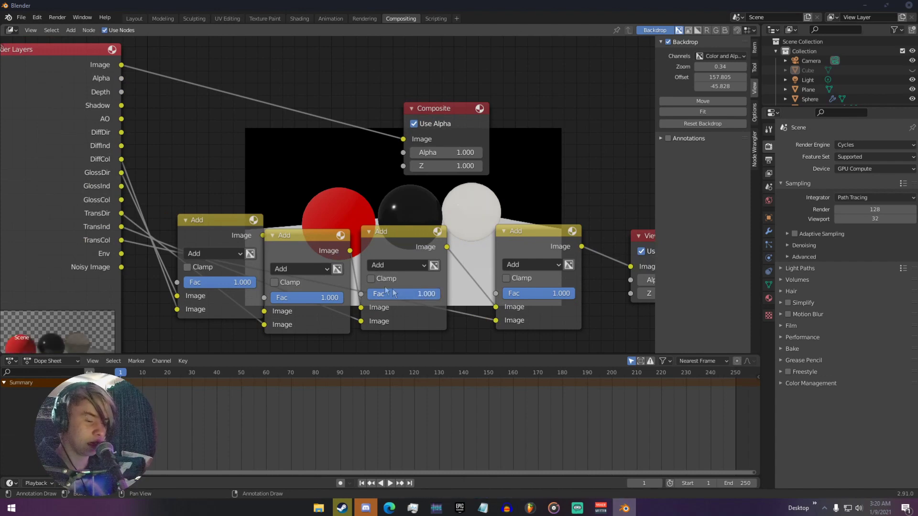
drag(327, 298, 306, 299)
key(ctrl+z)
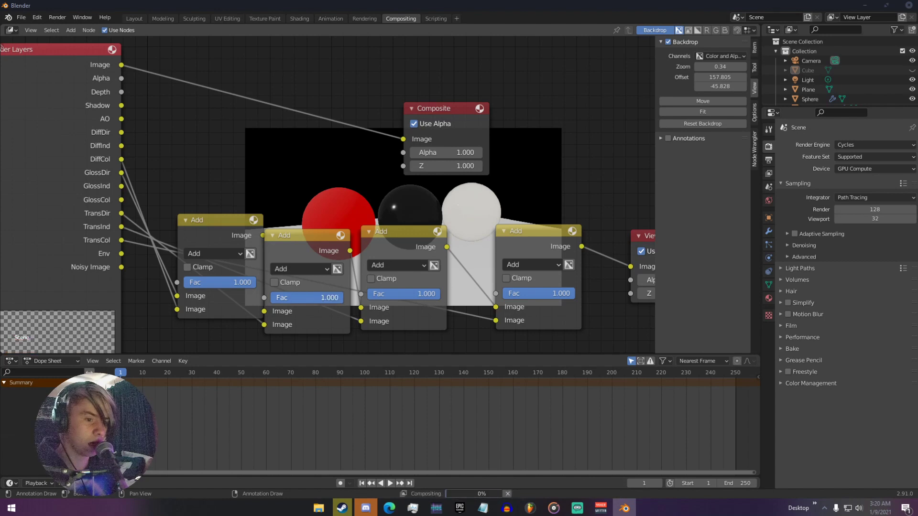
Insert a fifth Add node fed by the Shadow pass before the Viewer and shift the Add nodes lower to uncover the preview
key(shift+d)
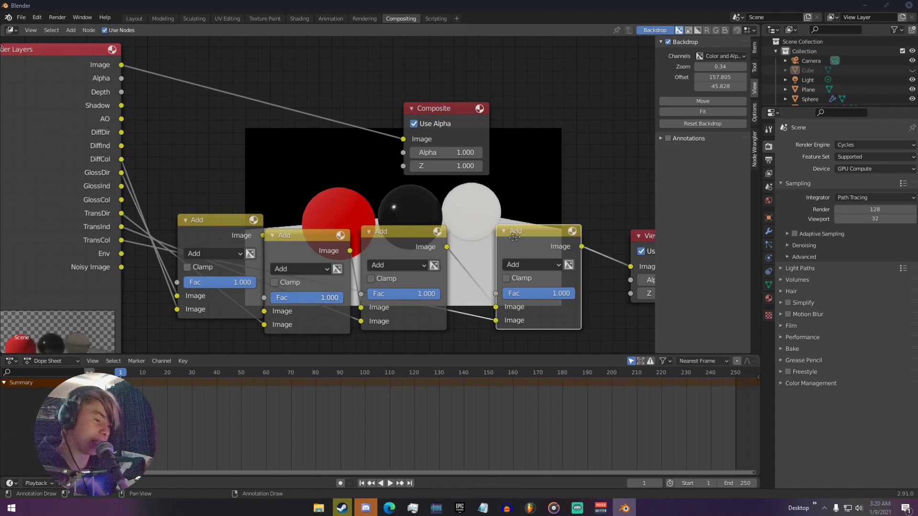
click(449, 244)
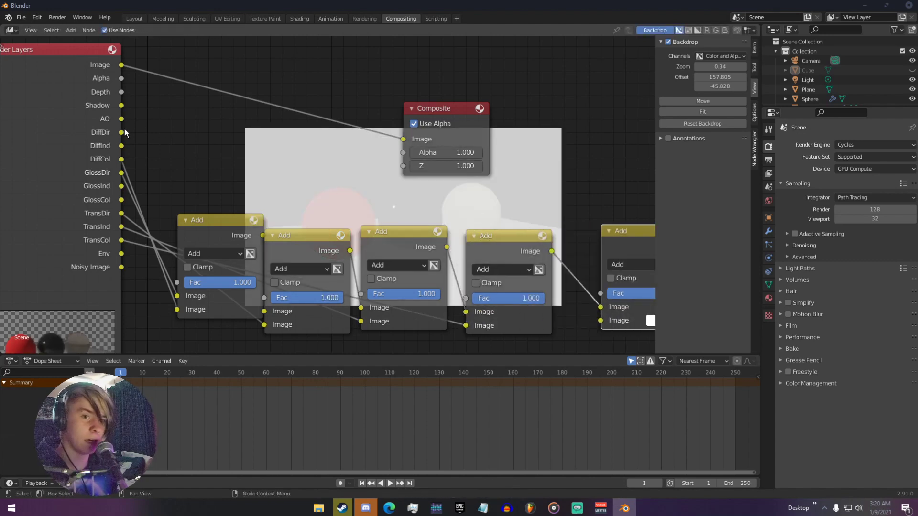
drag(122, 105, 600, 317)
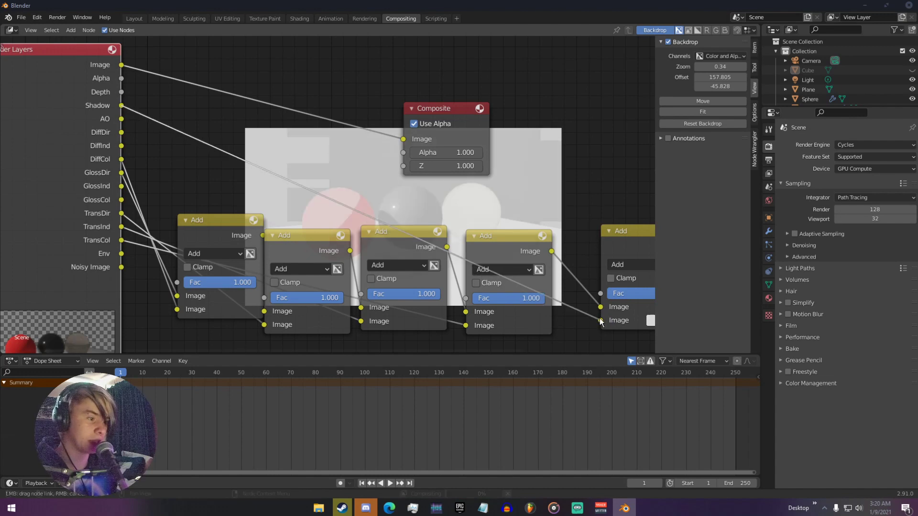
drag(397, 232, 389, 262)
drag(353, 234, 347, 251)
drag(249, 222, 232, 240)
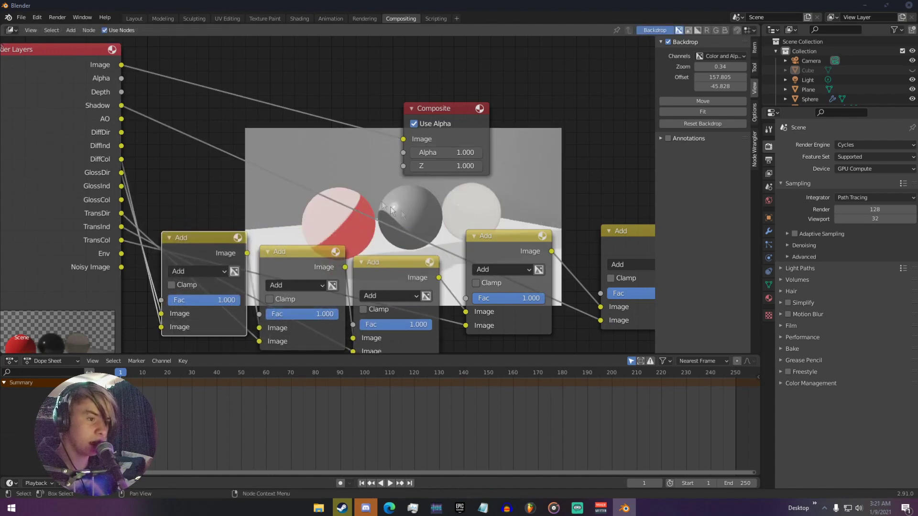
scroll(419, 236, down, 2)
drag(448, 221, 446, 241)
drag(514, 218, 506, 245)
Delete all five Add nodes between the Render Layers and Viewer nodes
click(257, 226)
key(ctrl+x)
click(295, 229)
key(ctrl+x)
click(366, 244)
key(ctrl+x)
click(428, 242)
key(ctrl+x)
click(509, 247)
key(x)
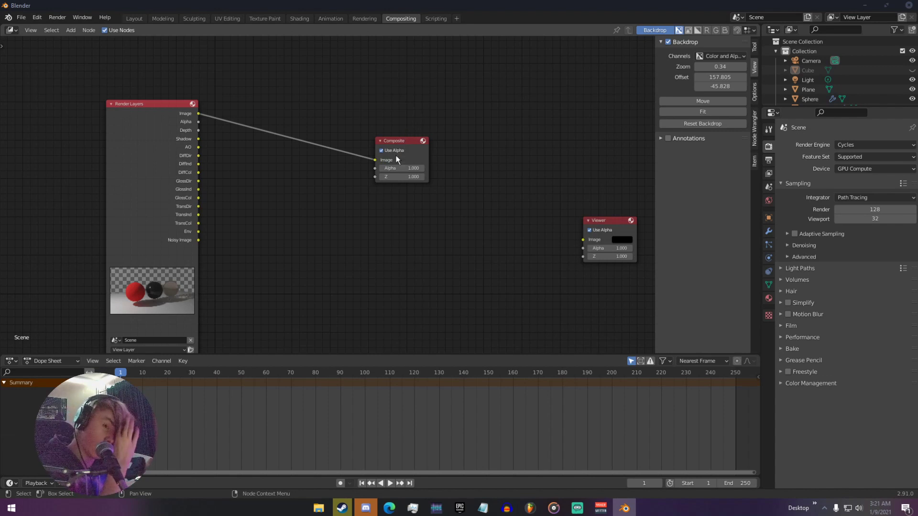
scroll(354, 205, down, 3)
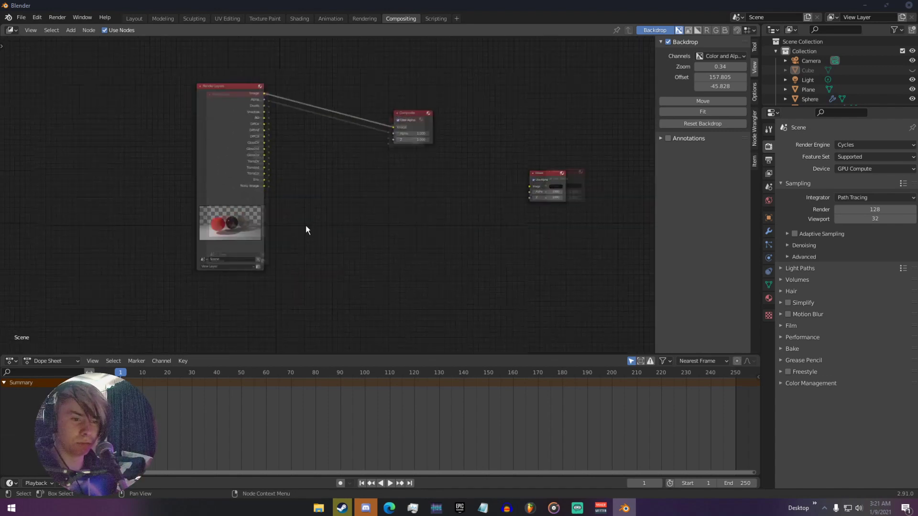
scroll(304, 211, up, 4)
scroll(264, 221, up, 1)
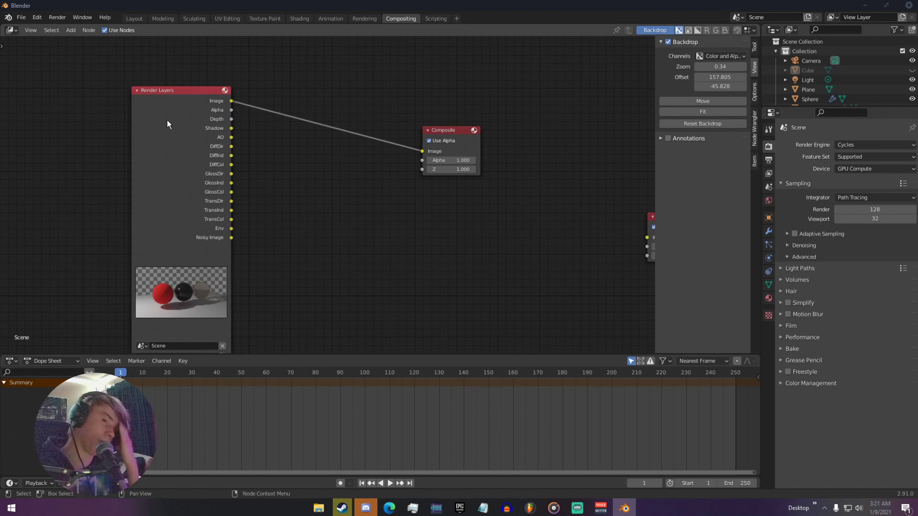
scroll(165, 122, down, 2)
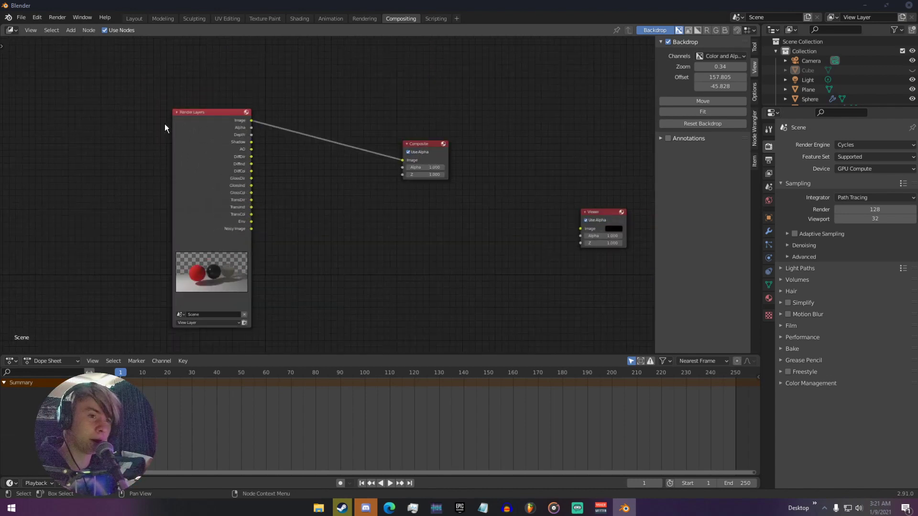
click(228, 135)
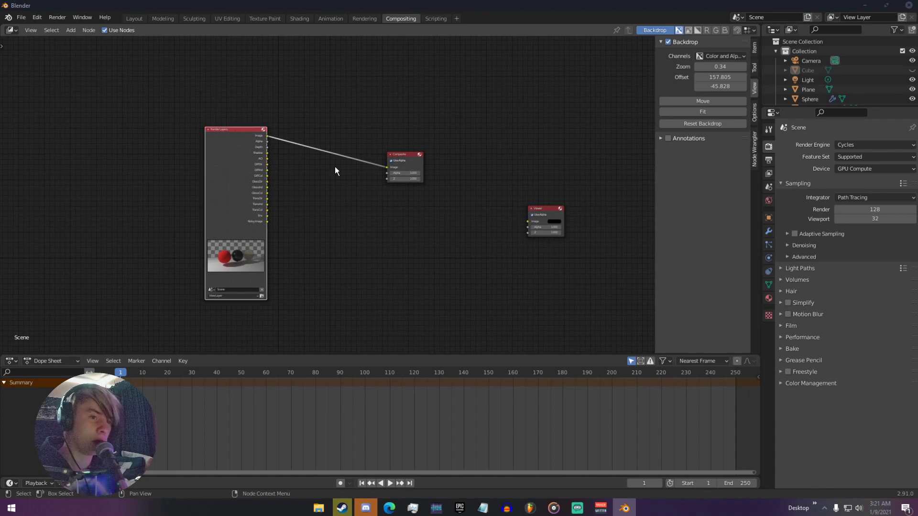